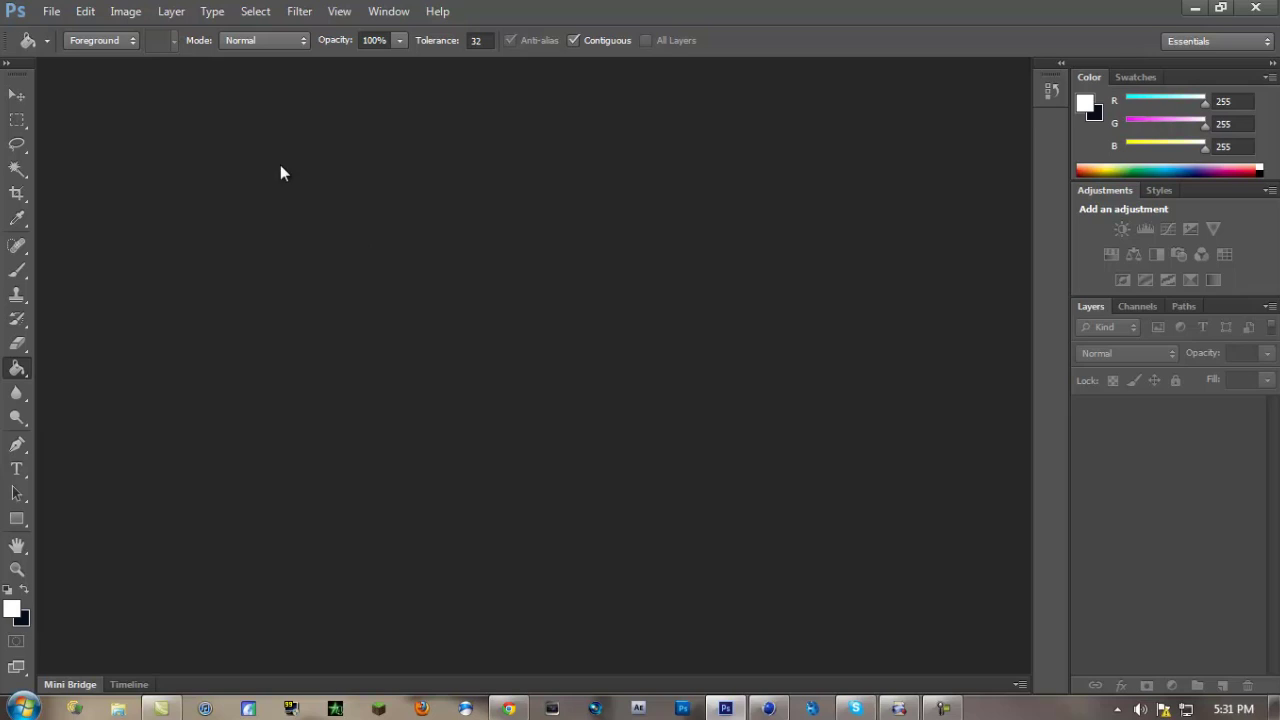
Step: Open STYLE PACK PSD from the Desktop, cancelling the first Open dialog before retrying
{"action": "left_click", "coordinate": [56, 12]}
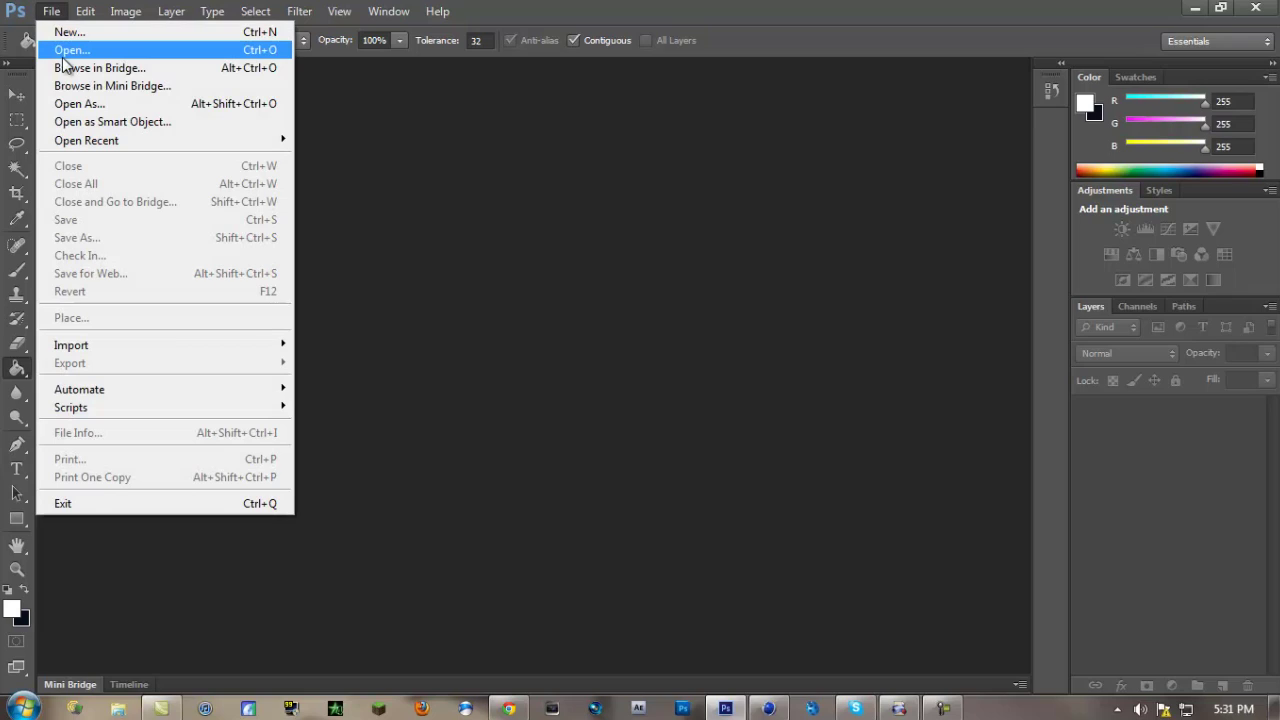
{"action": "left_click", "coordinate": [62, 50]}
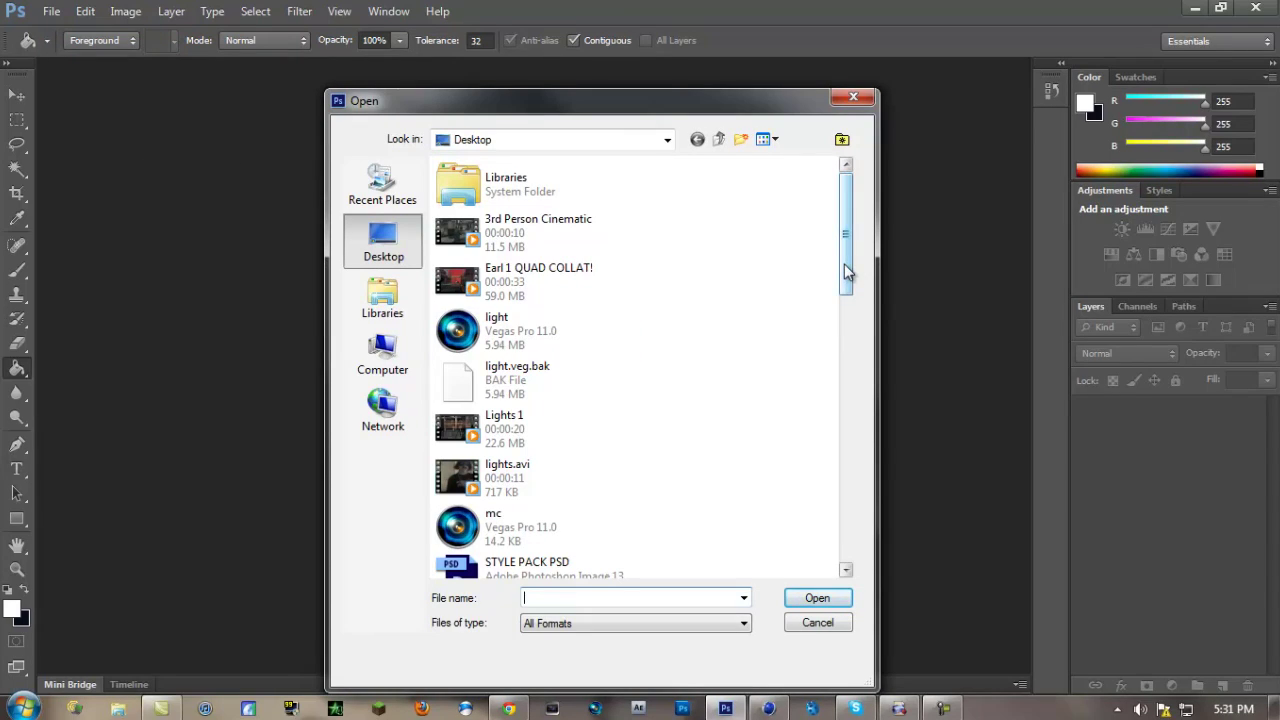
{"action": "left_click", "coordinate": [853, 97]}
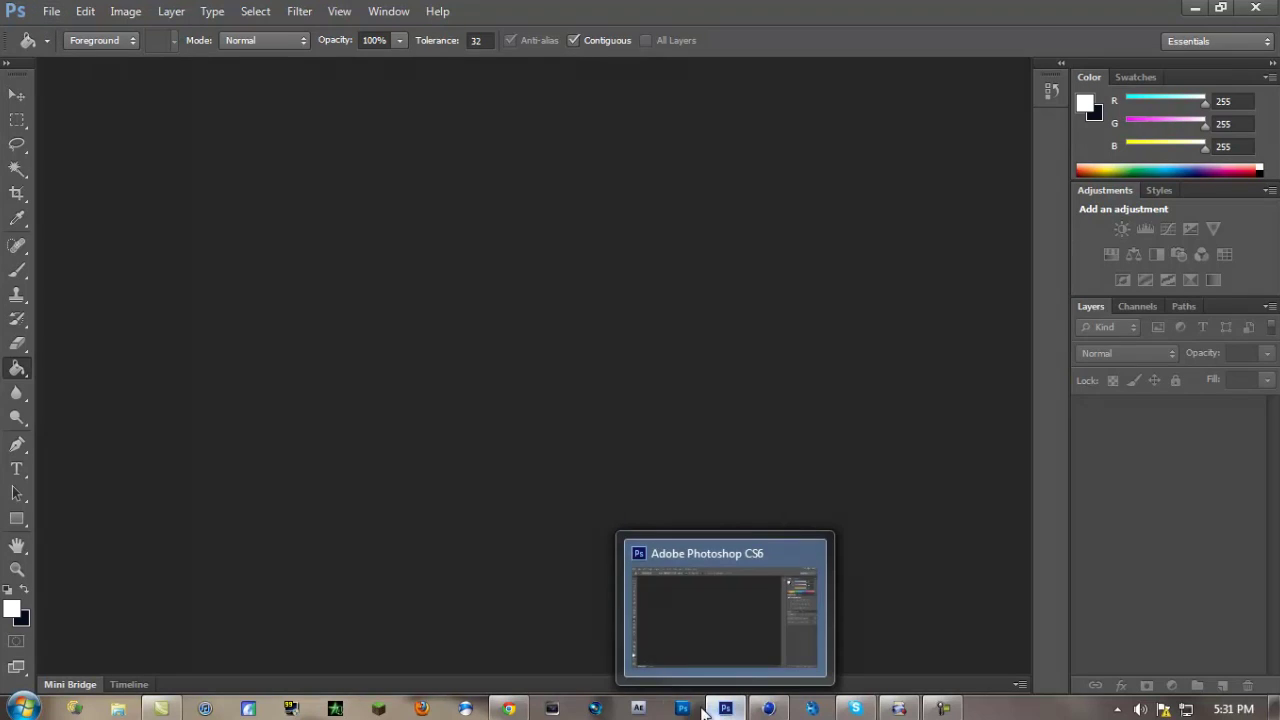
{"action": "left_click", "coordinate": [50, 12]}
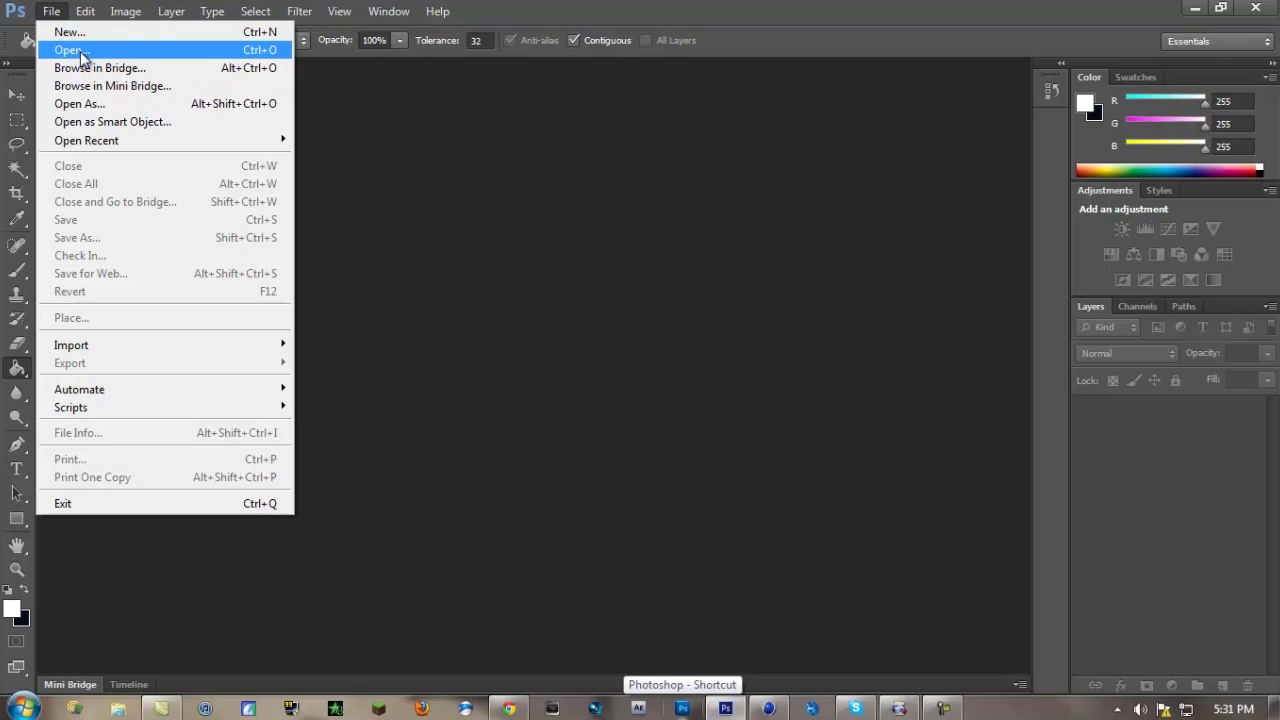
{"action": "left_click", "coordinate": [80, 51]}
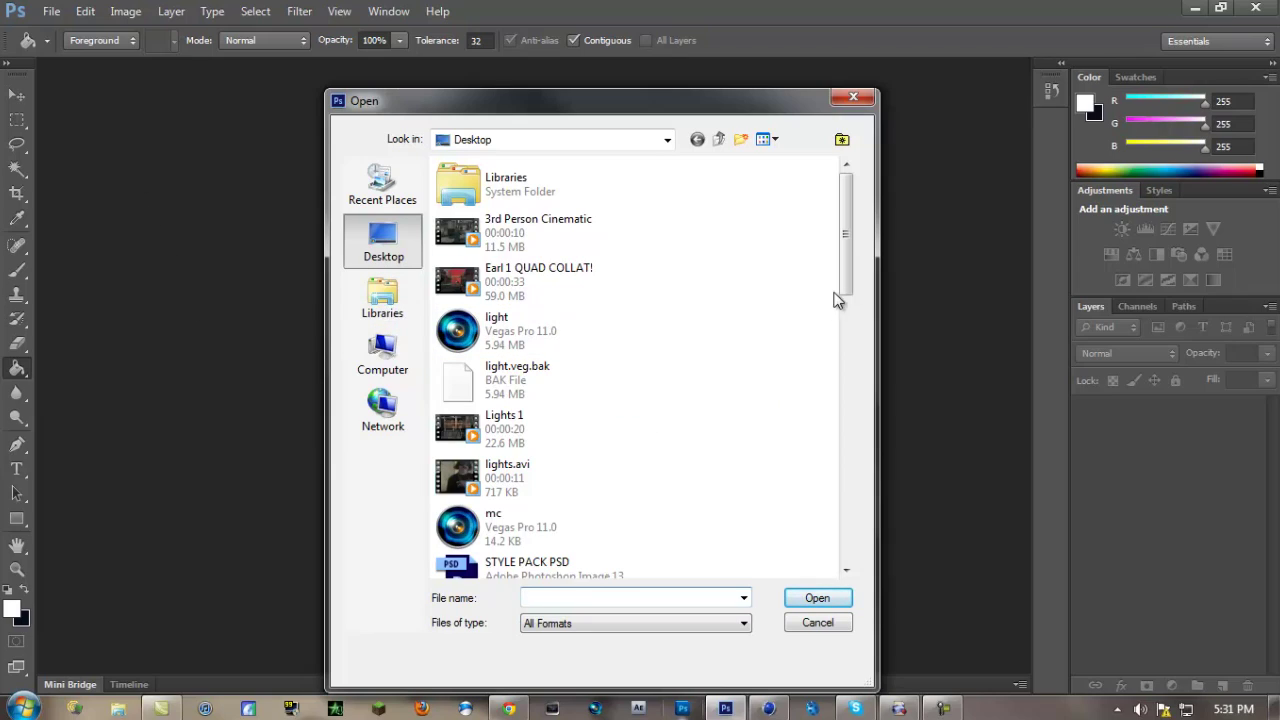
{"action": "left_click_drag", "start_coordinate": [845, 303], "coordinate": [849, 318]}
{"action": "left_click", "coordinate": [600, 515]}
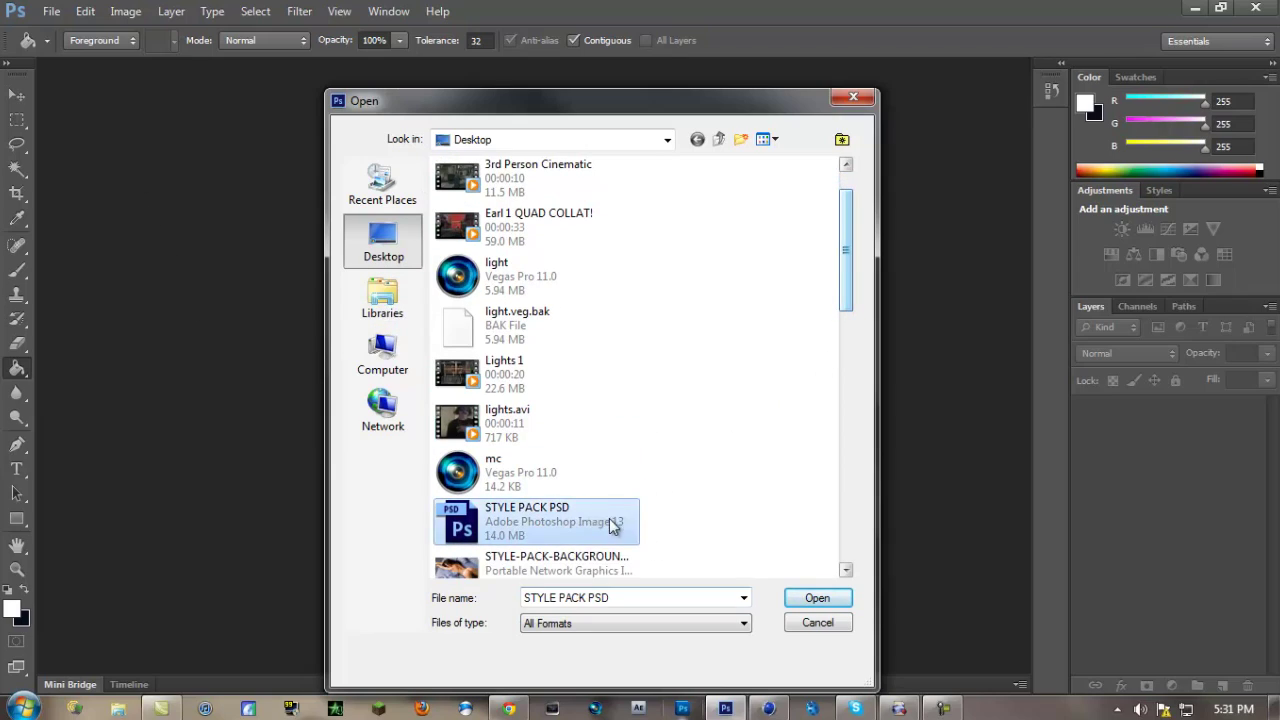
{"action": "left_click", "coordinate": [811, 597]}
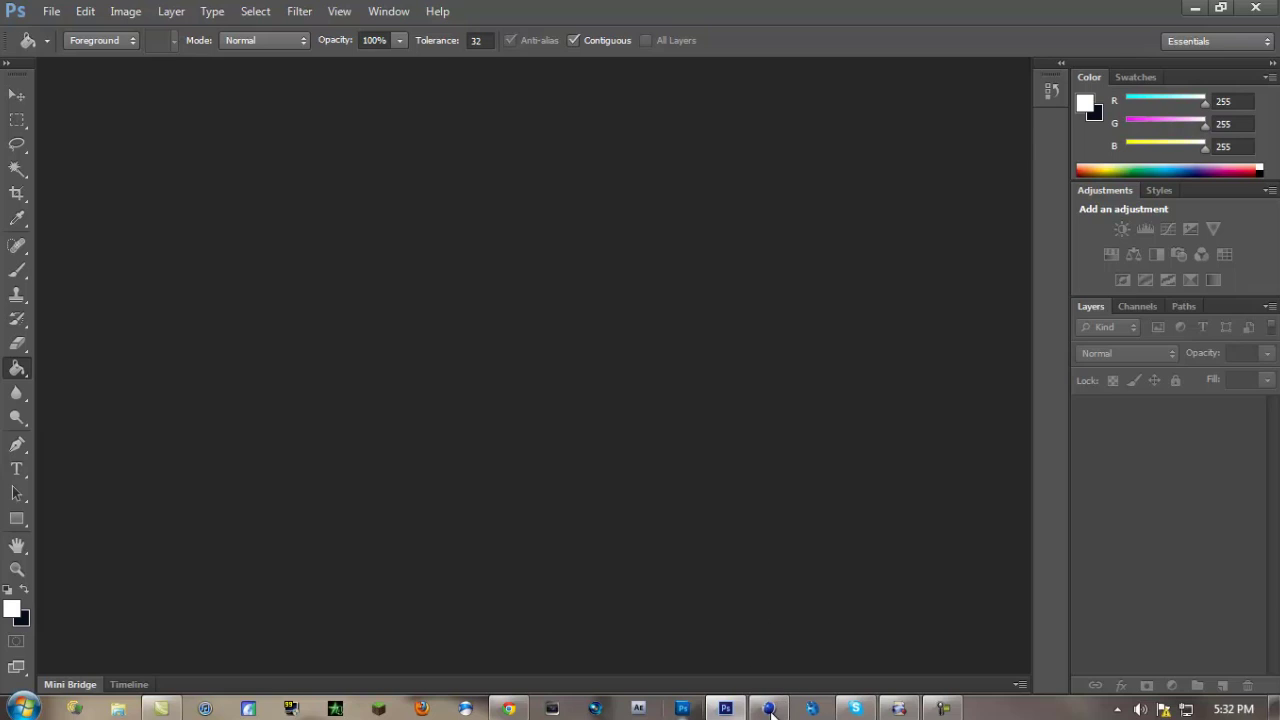
Step: Quit Cinema 4D from its taskbar preview without saving its project
{"action": "mouse_move", "coordinate": [768, 708]}
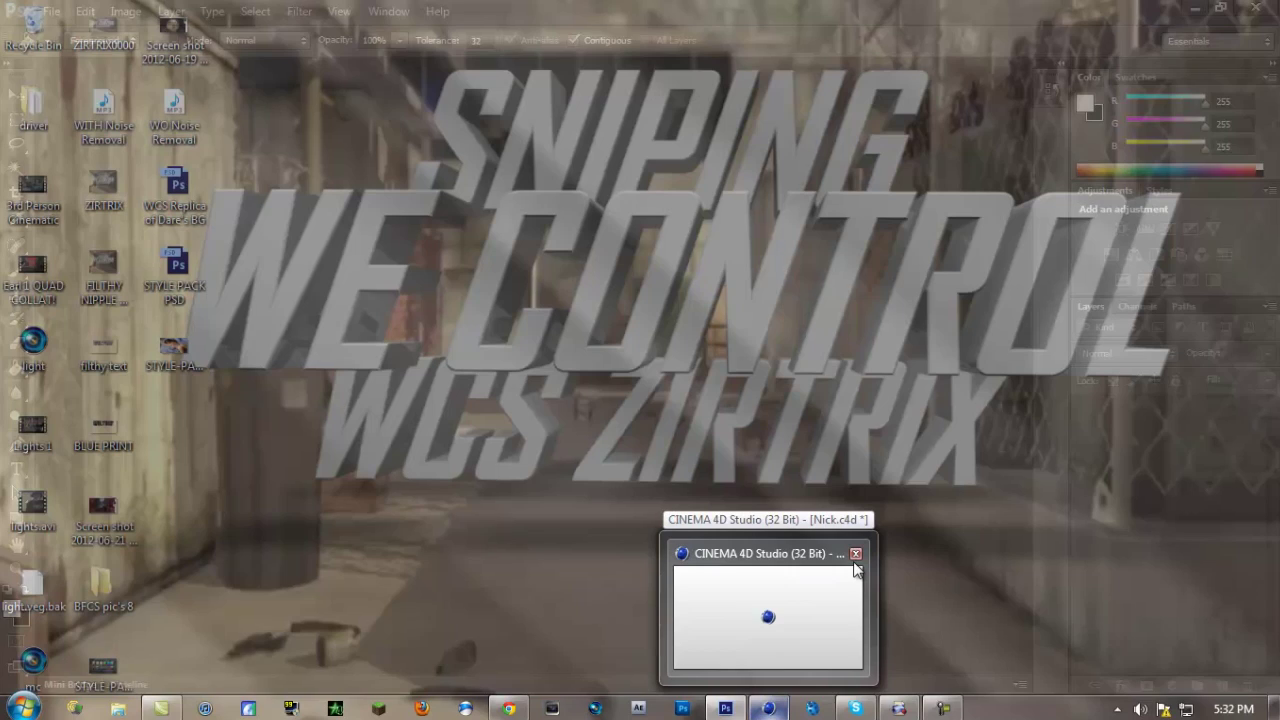
{"action": "mouse_move", "coordinate": [855, 556]}
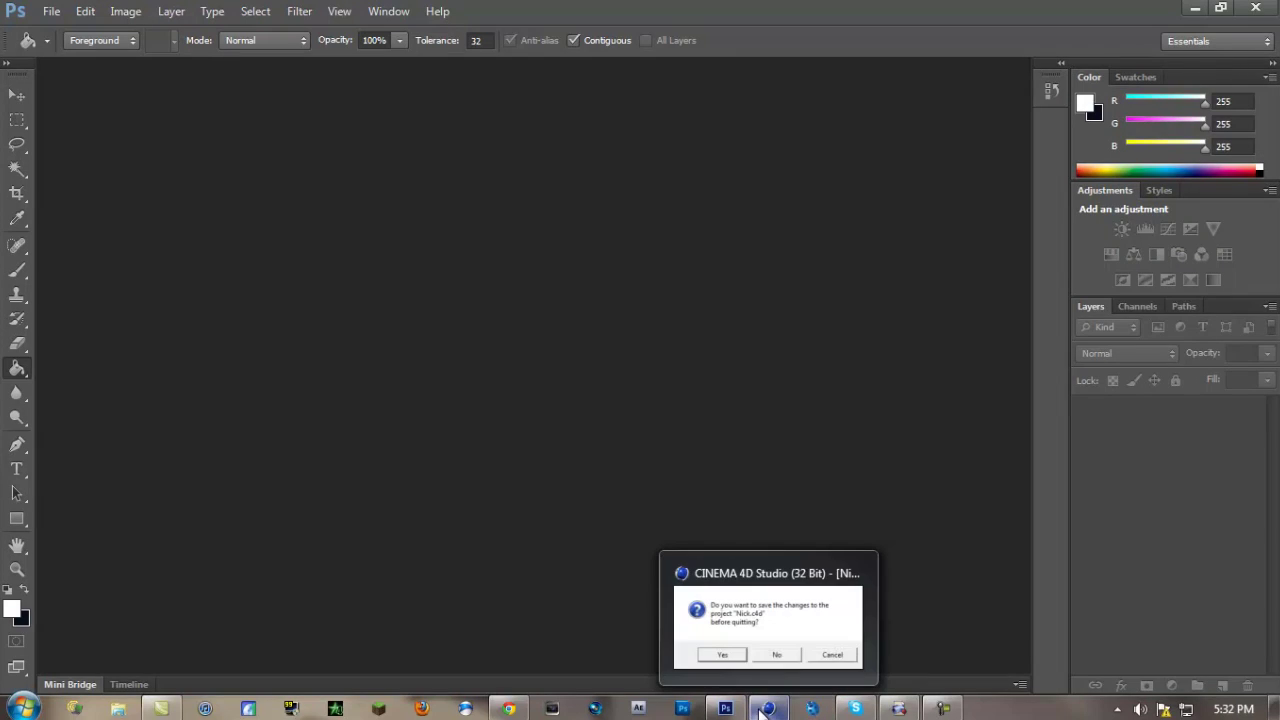
{"action": "left_click", "coordinate": [777, 656]}
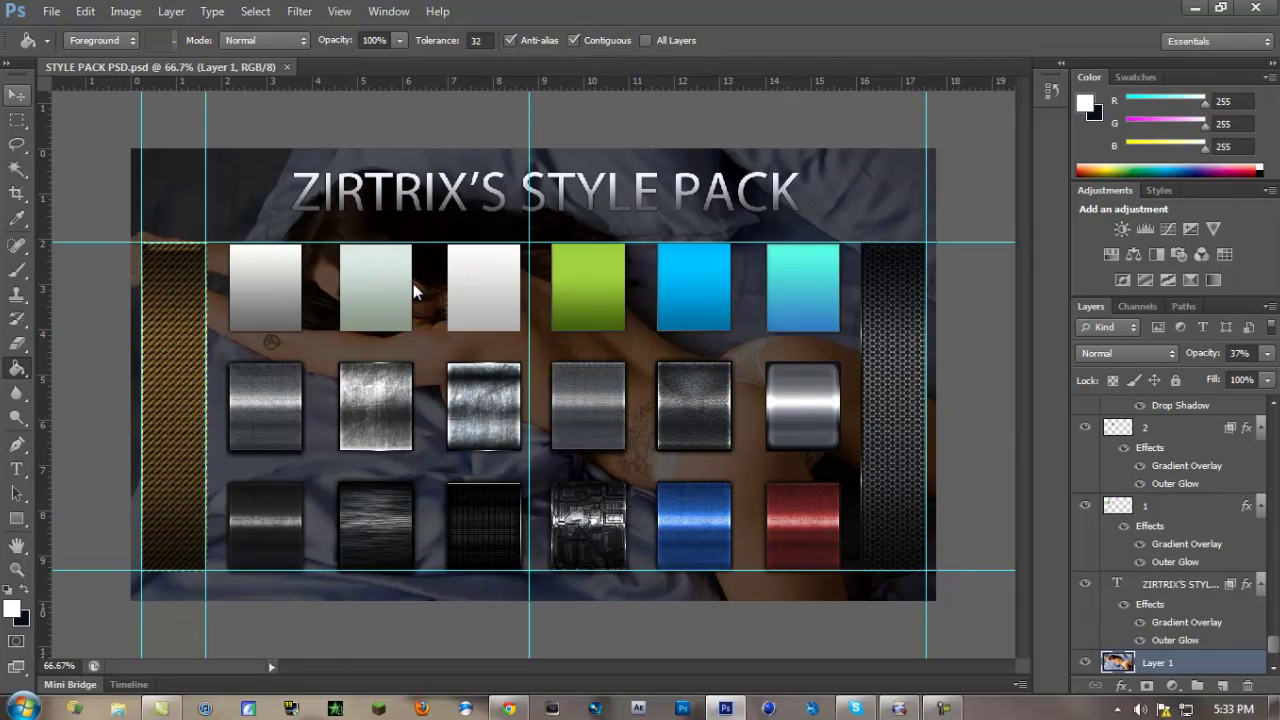
Step: Remove the horizontal guide above the swatches with the Move tool (V)
{"action": "key", "text": "v"}
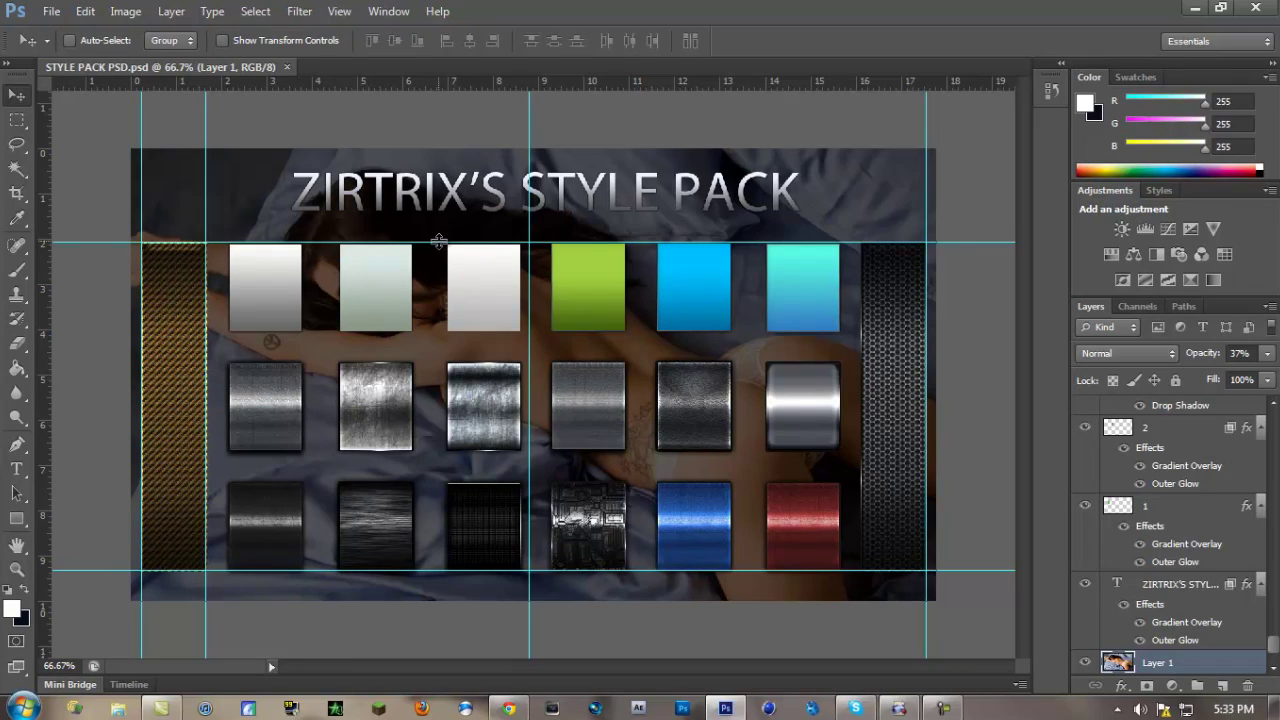
{"action": "left_click_drag", "start_coordinate": [438, 241], "coordinate": [404, 74]}
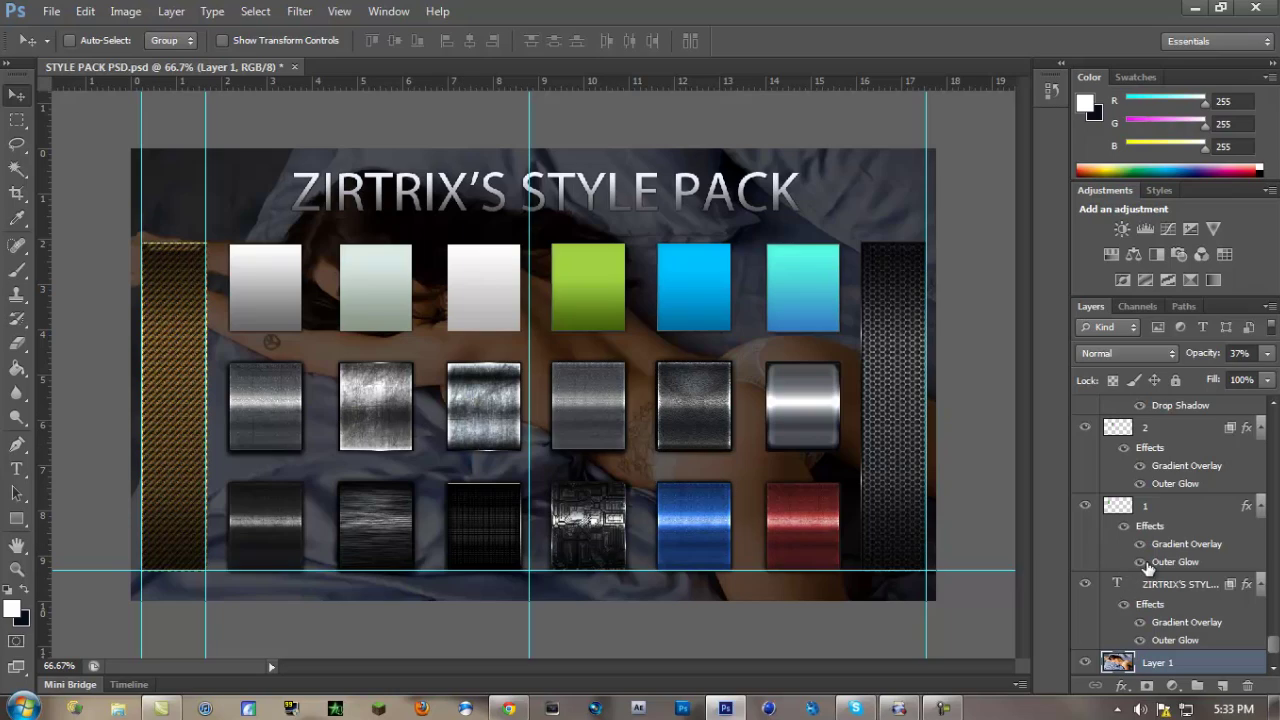
{"action": "scroll", "coordinate": [1150, 563], "scroll_direction": "up", "scroll_amount": 4}
{"action": "scroll", "coordinate": [1150, 563], "scroll_direction": "down", "scroll_amount": 3}
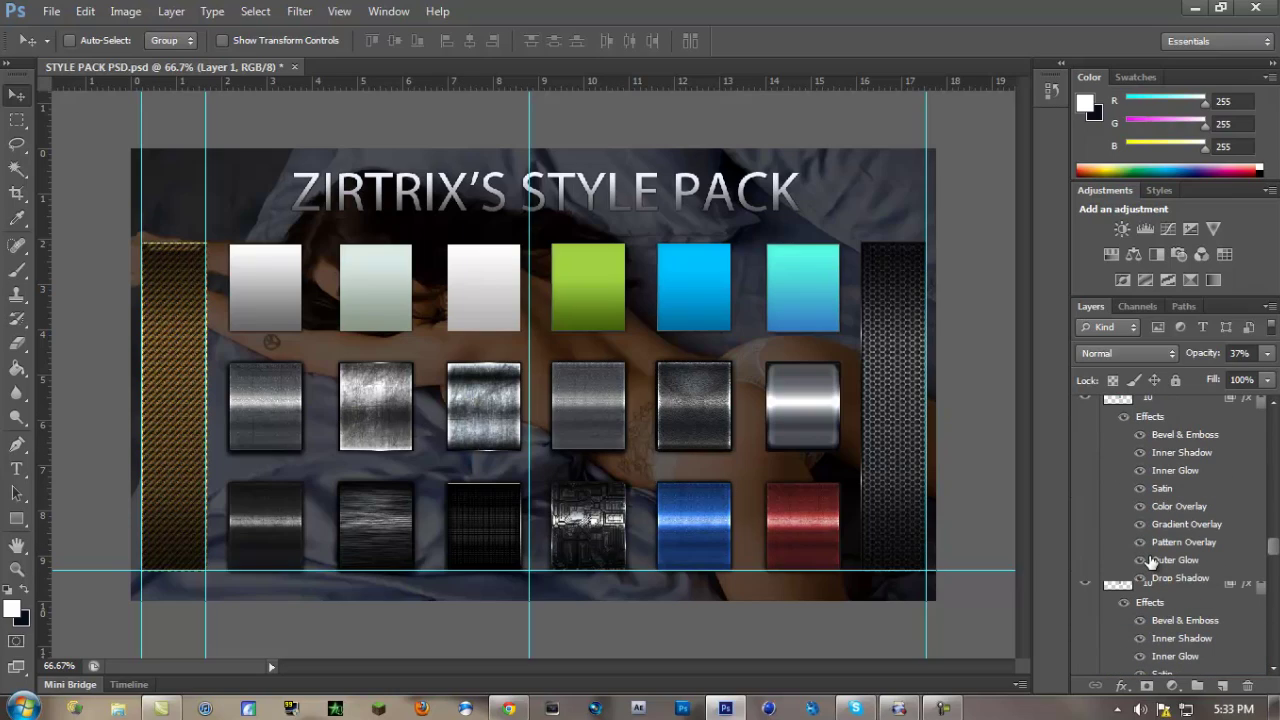
{"action": "scroll", "coordinate": [1150, 566], "scroll_direction": "down", "scroll_amount": 6}
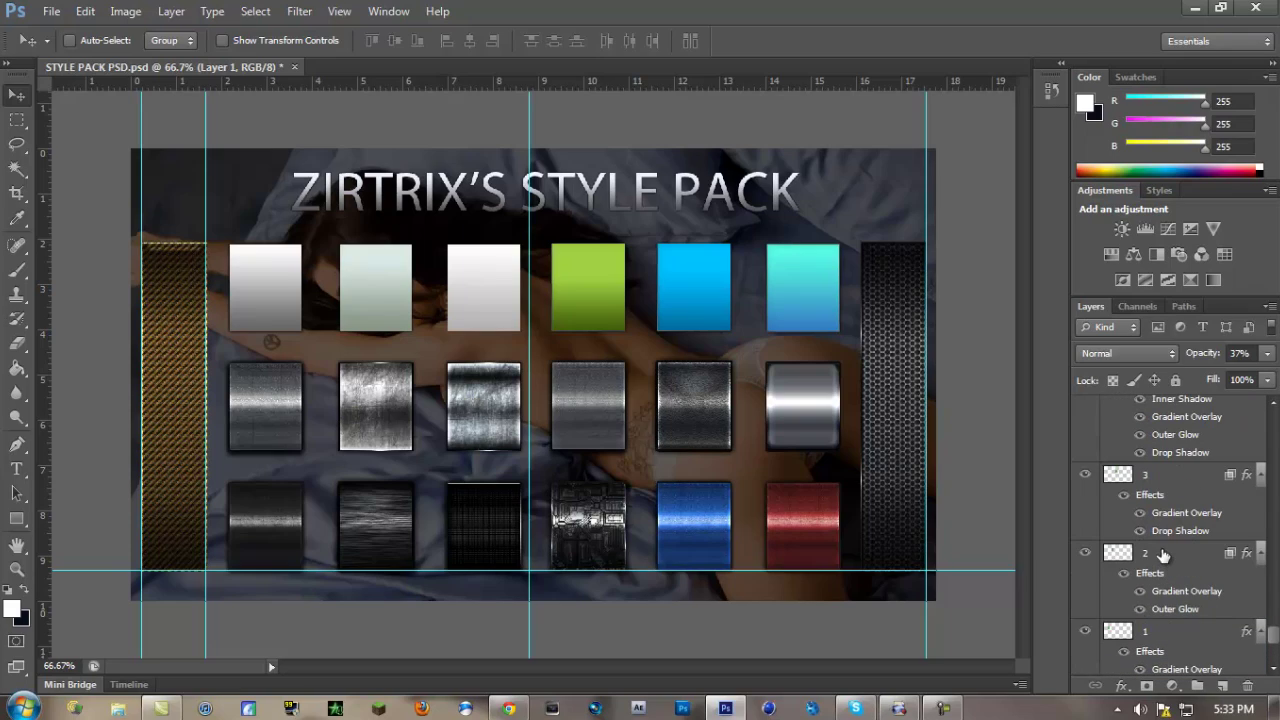
Step: Confirm layer 1 is the white gradient swatch by toggling its visibility off and on
{"action": "left_click", "coordinate": [1174, 629]}
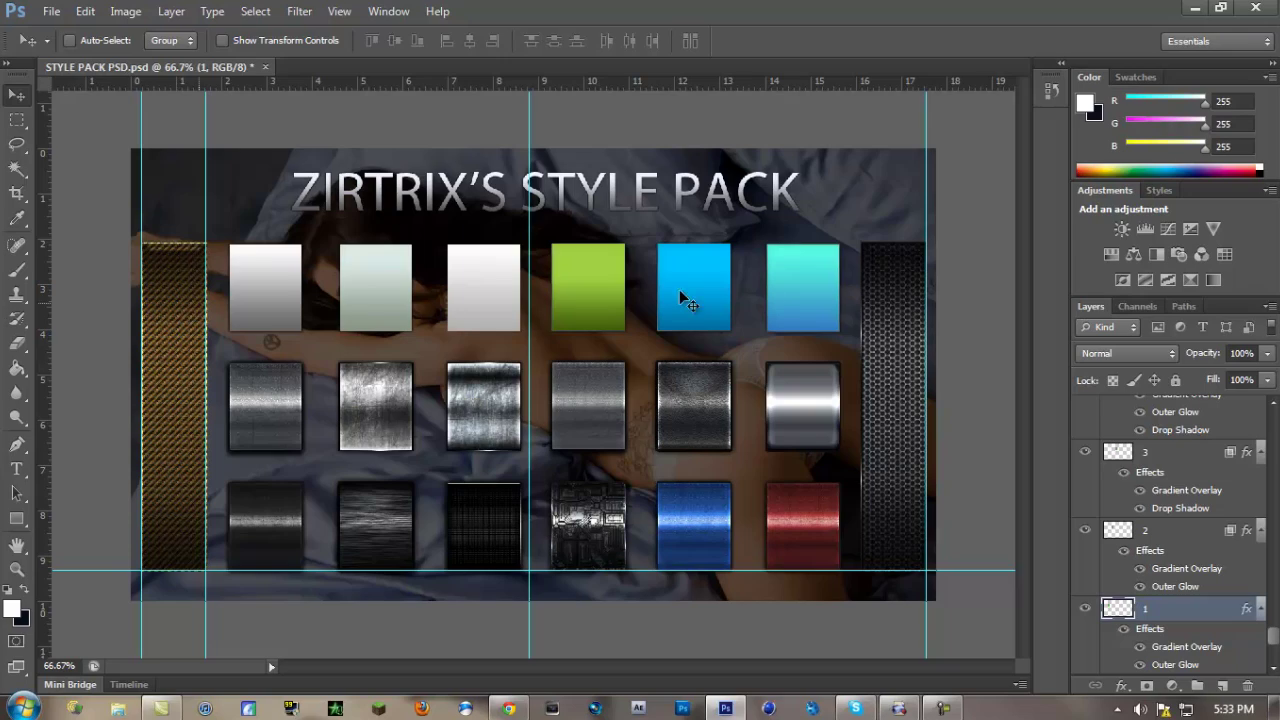
{"action": "scroll", "coordinate": [1203, 578], "scroll_direction": "down", "scroll_amount": 3}
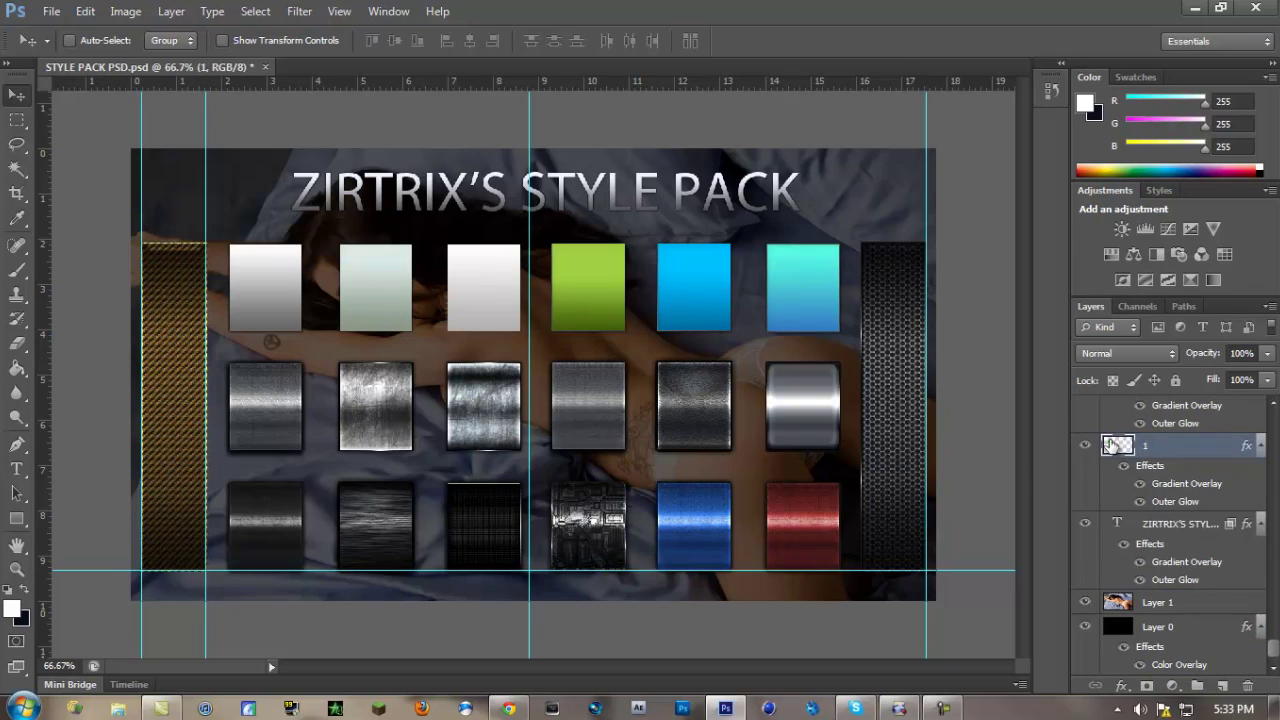
{"action": "left_click", "coordinate": [1084, 445]}
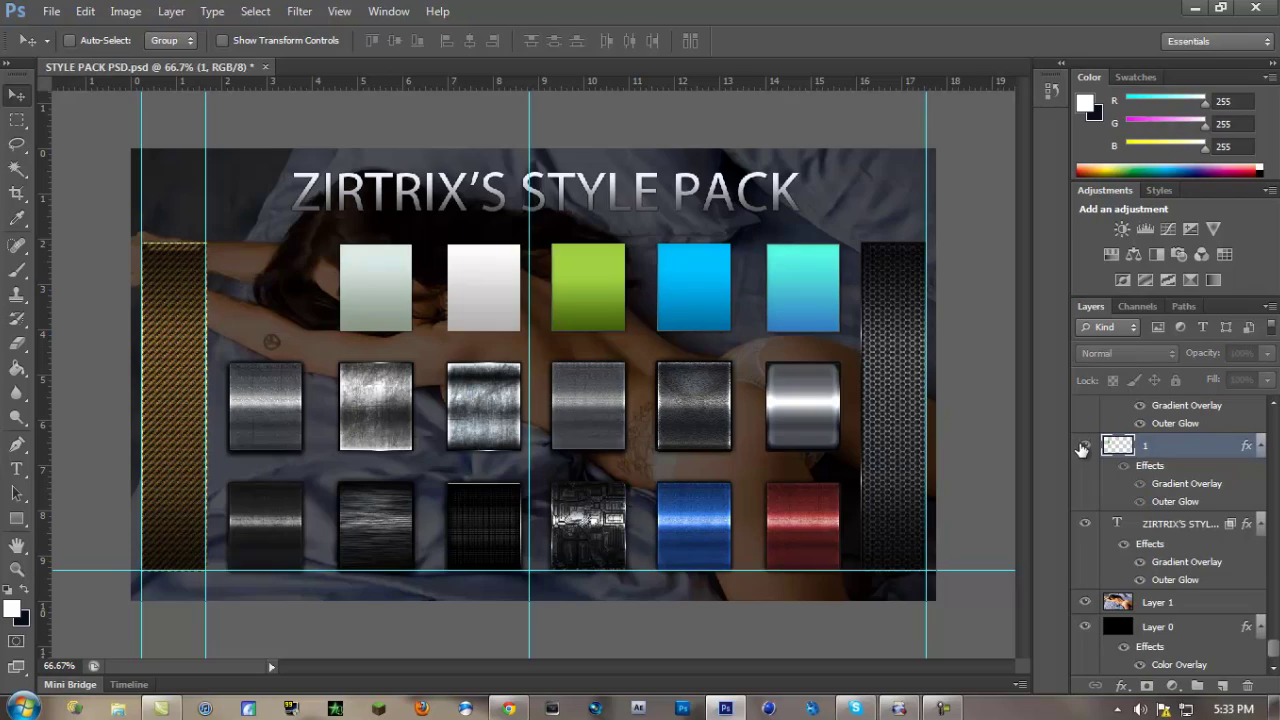
{"action": "left_click", "coordinate": [1084, 445]}
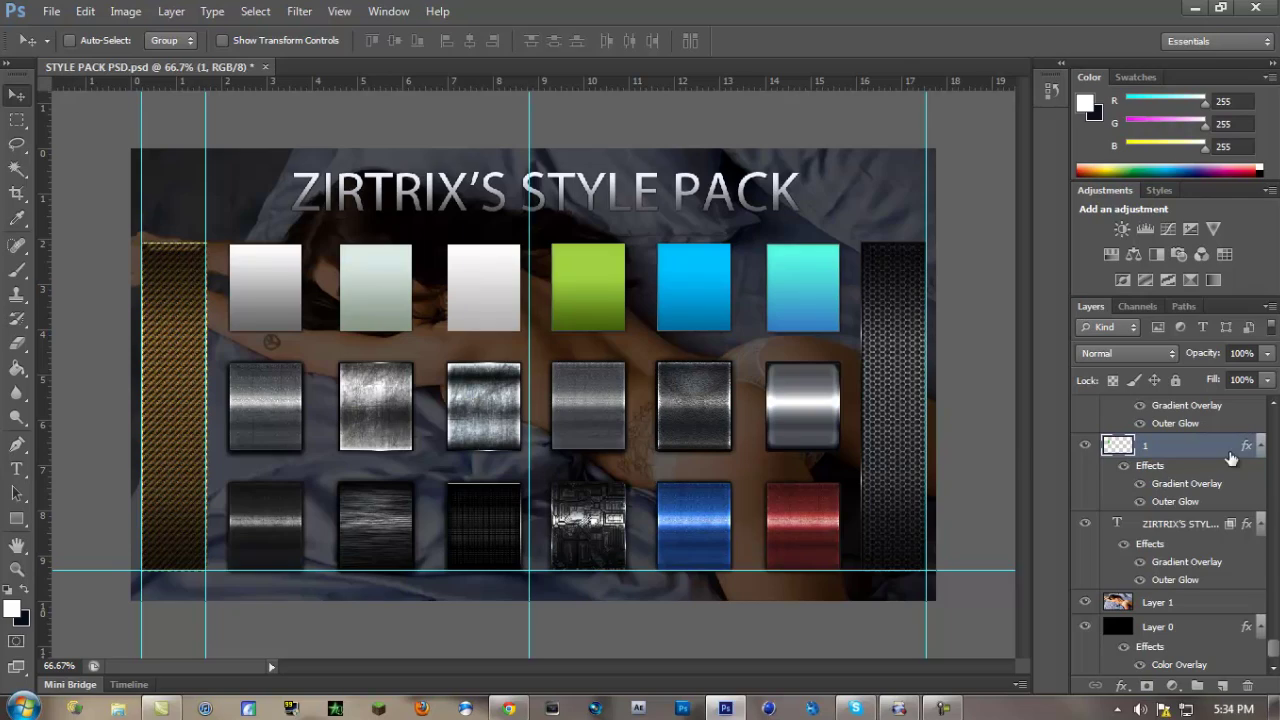
{"action": "key", "text": "h"}
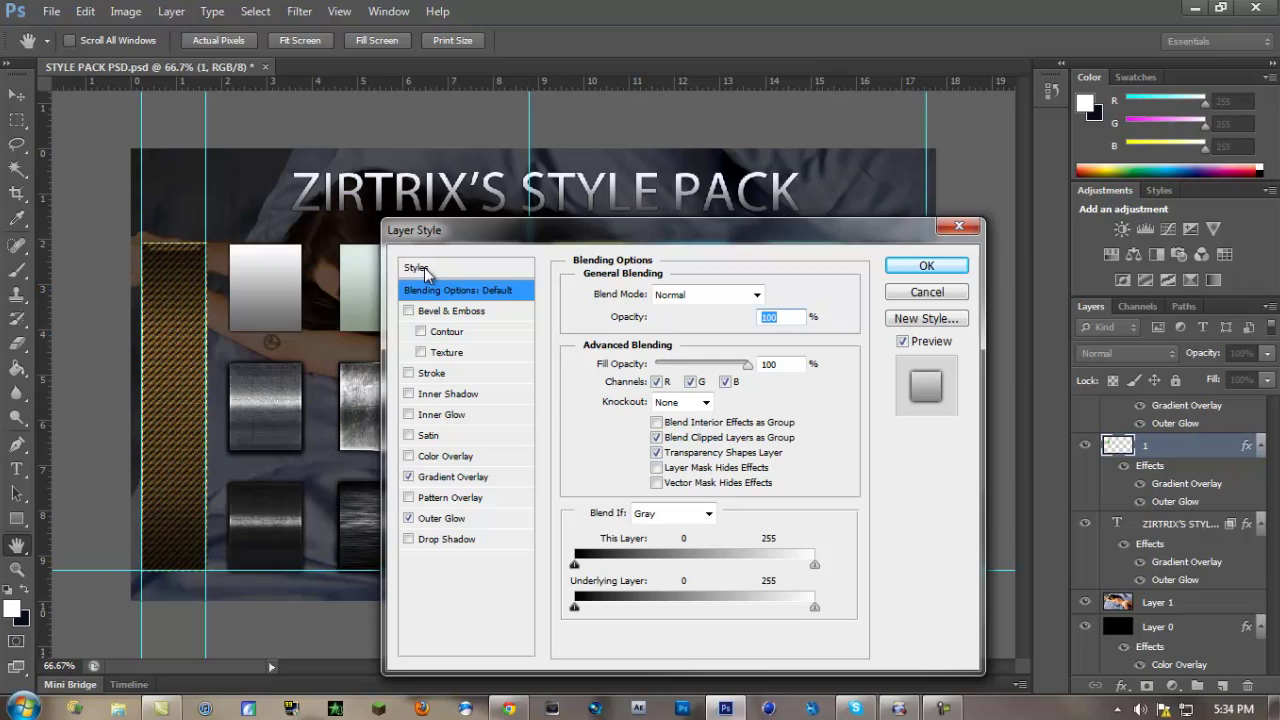
Step: Save layer 1's Gradient Overlay and Outer Glow as a new style preset named Style 5
{"action": "left_click", "coordinate": [424, 271]}
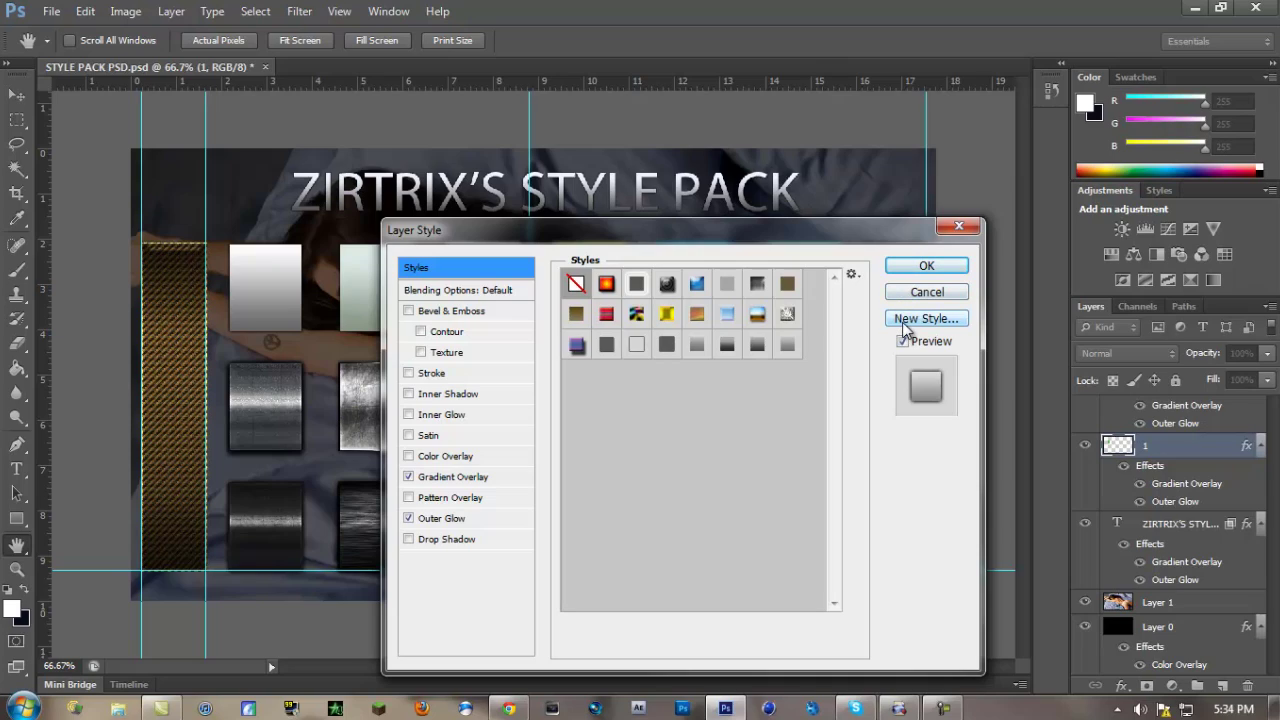
{"action": "left_click", "coordinate": [905, 320]}
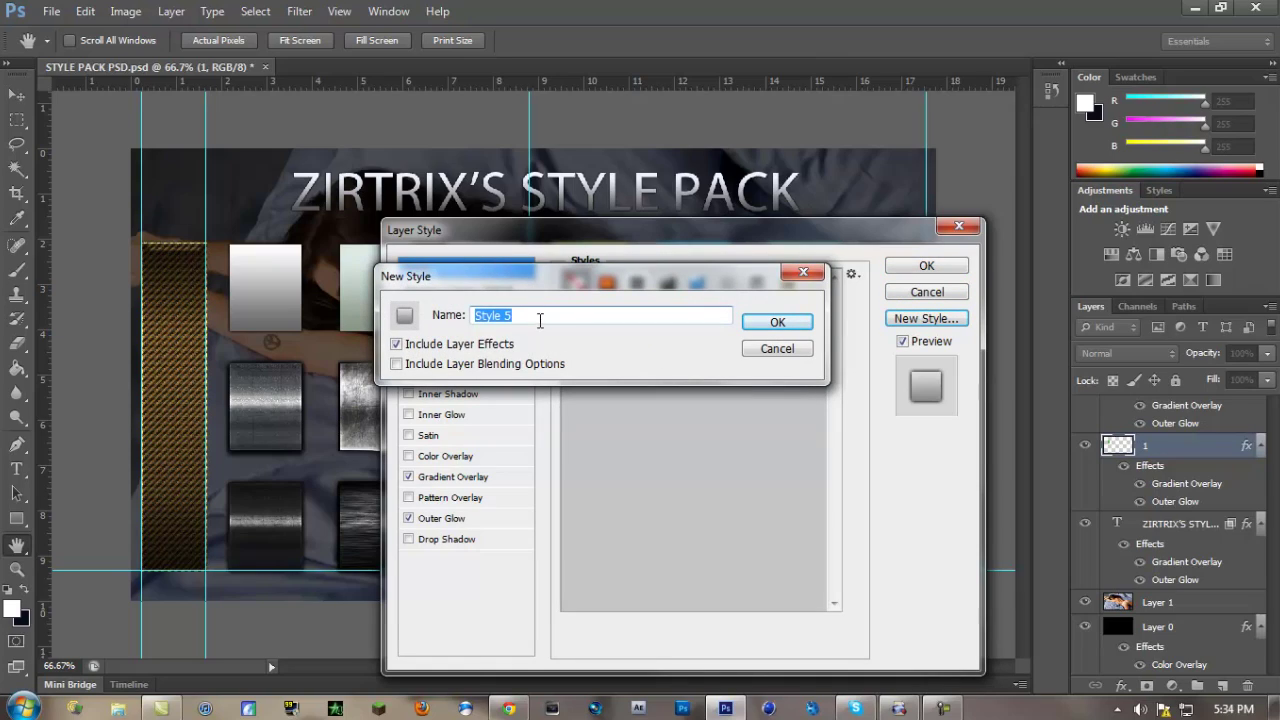
{"action": "left_click", "coordinate": [778, 323]}
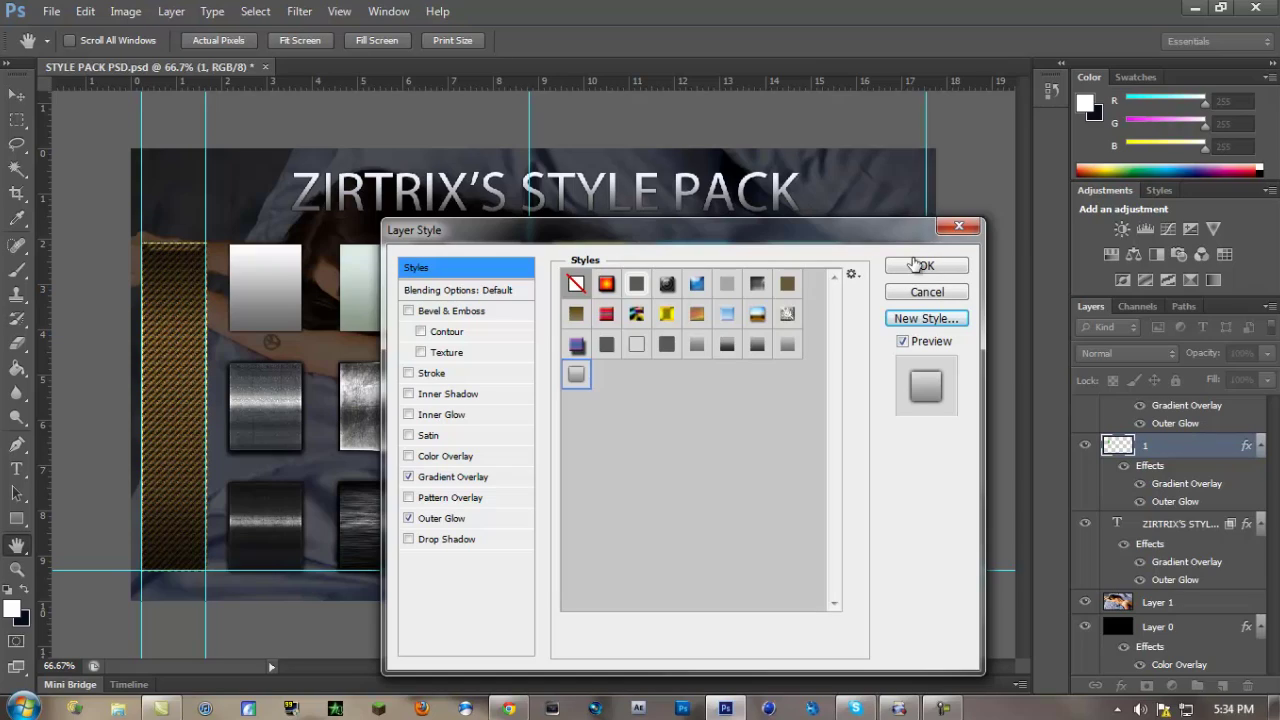
{"action": "left_click", "coordinate": [918, 268]}
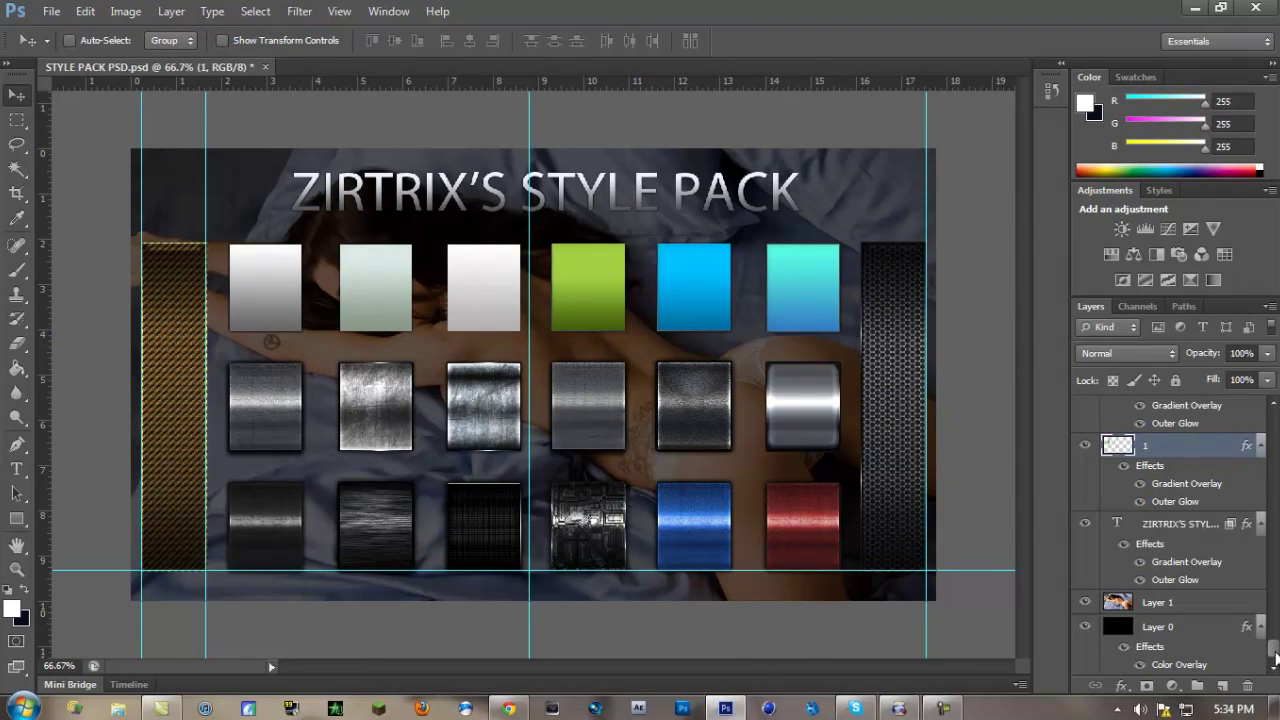
Step: Select layer 18, the red metallic swatch, and open its Layer Style settings
{"action": "left_click_drag", "start_coordinate": [1272, 646], "coordinate": [1270, 443]}
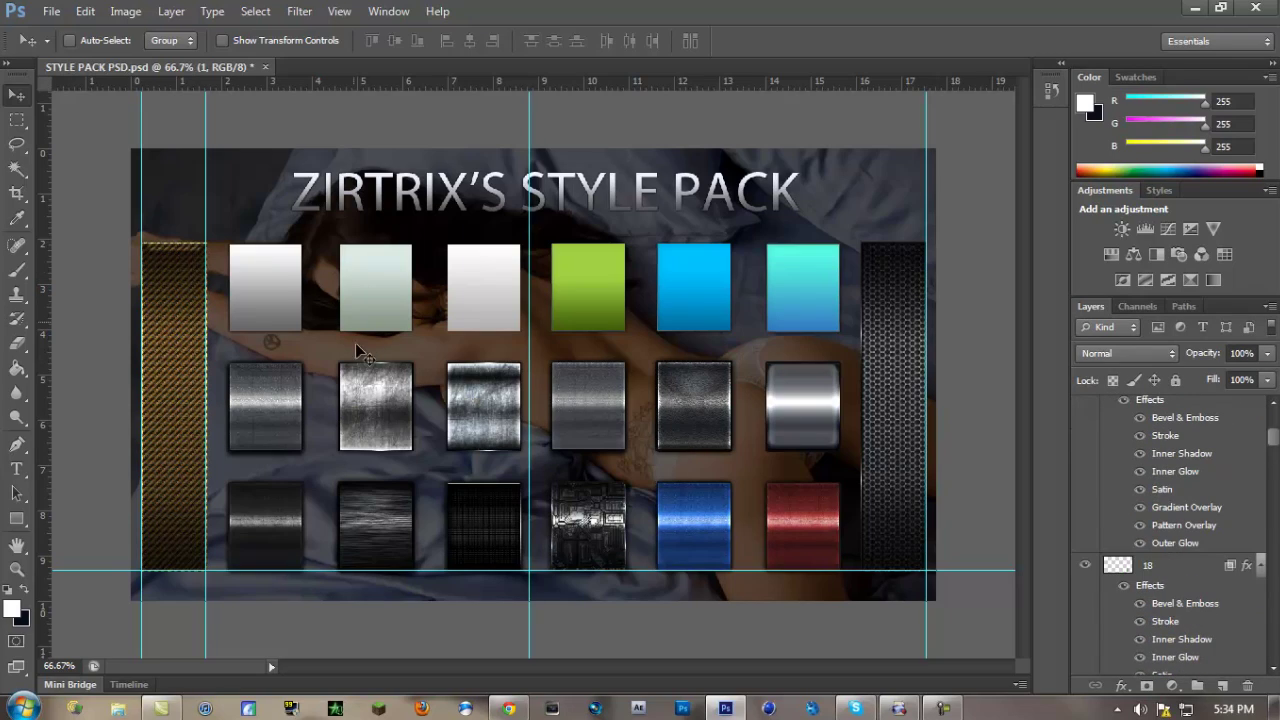
{"action": "scroll", "coordinate": [1172, 577], "scroll_direction": "up", "scroll_amount": 3}
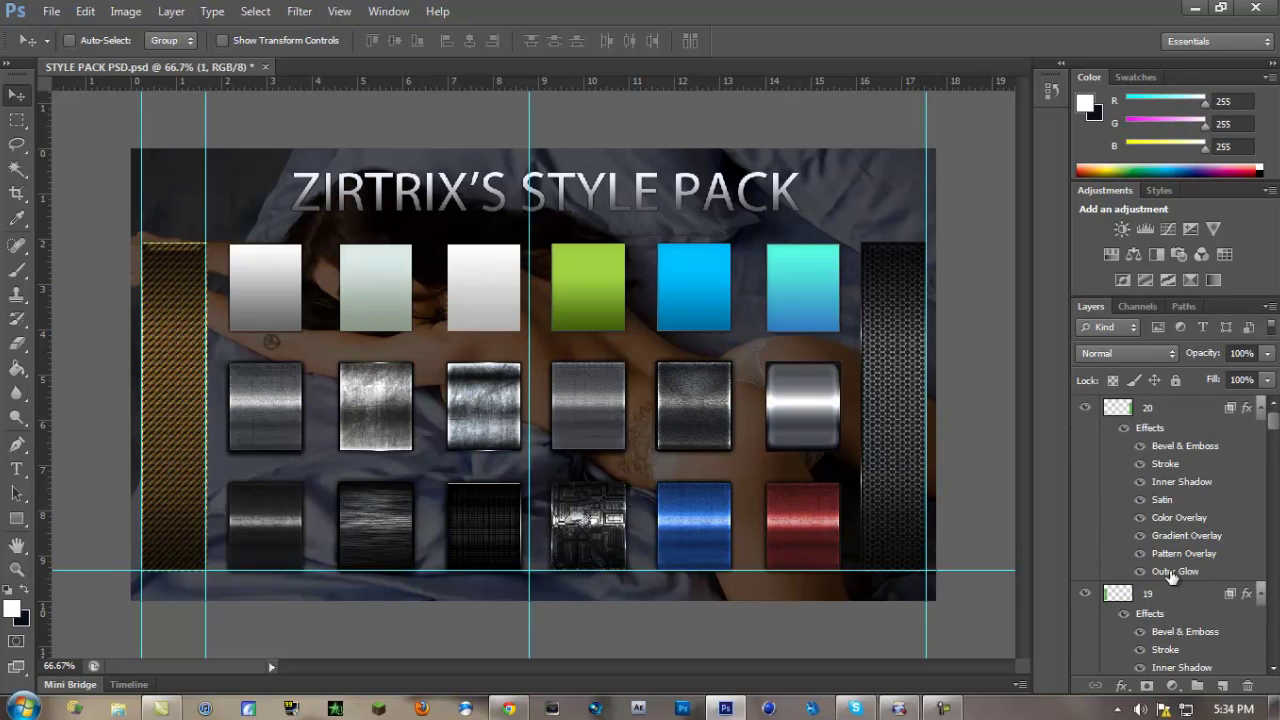
{"action": "scroll", "coordinate": [1168, 580], "scroll_direction": "down", "scroll_amount": 6}
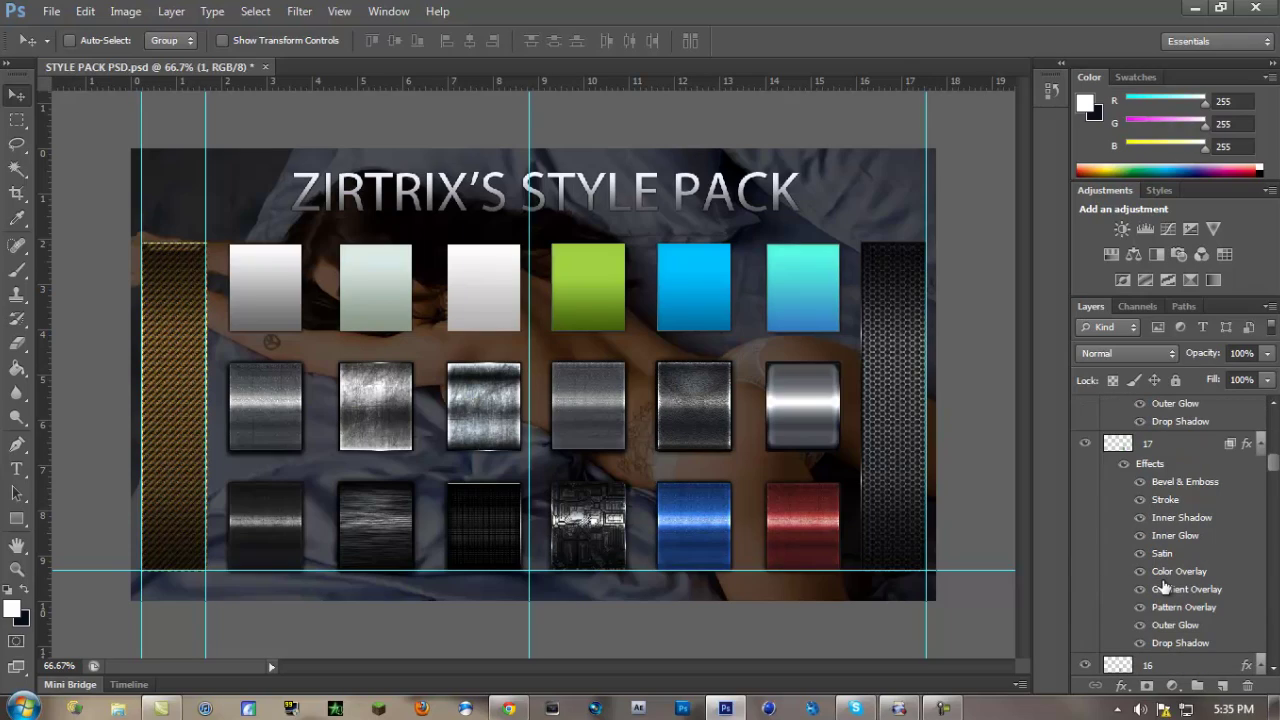
{"action": "scroll", "coordinate": [1170, 636], "scroll_direction": "down", "scroll_amount": 3}
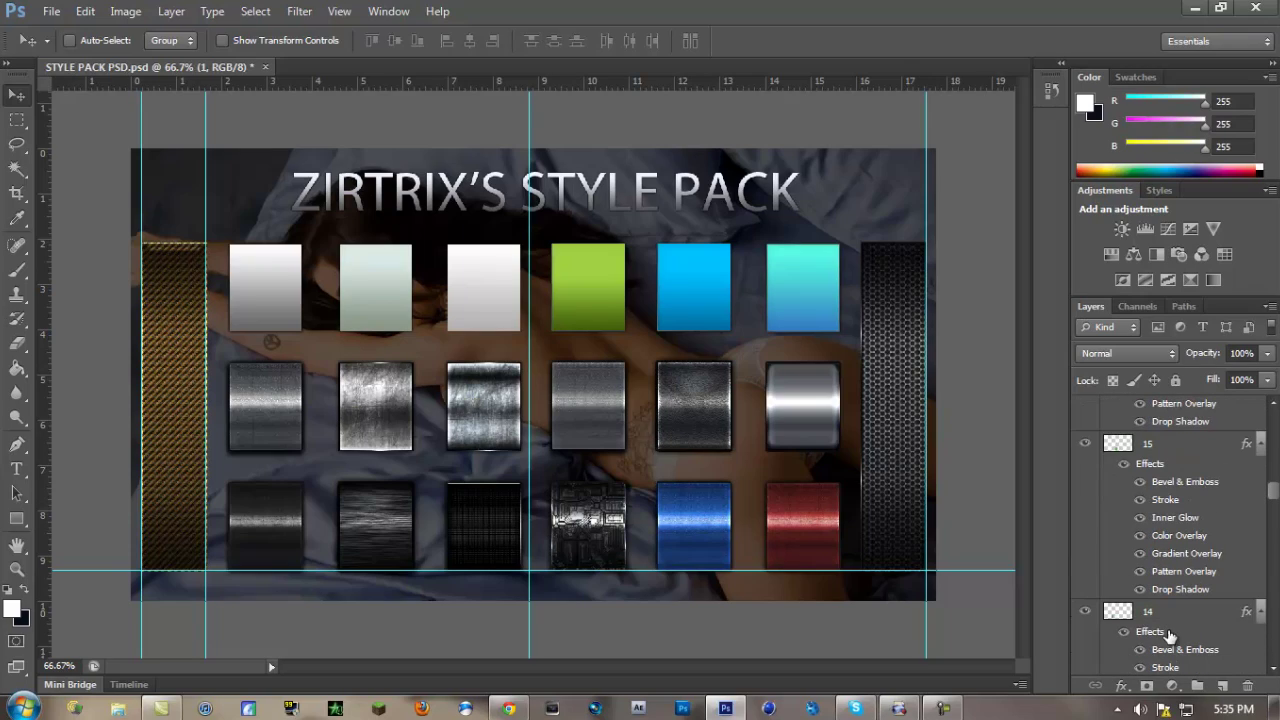
{"action": "scroll", "coordinate": [1169, 630], "scroll_direction": "up", "scroll_amount": 3}
{"action": "scroll", "coordinate": [1170, 628], "scroll_direction": "up", "scroll_amount": 6}
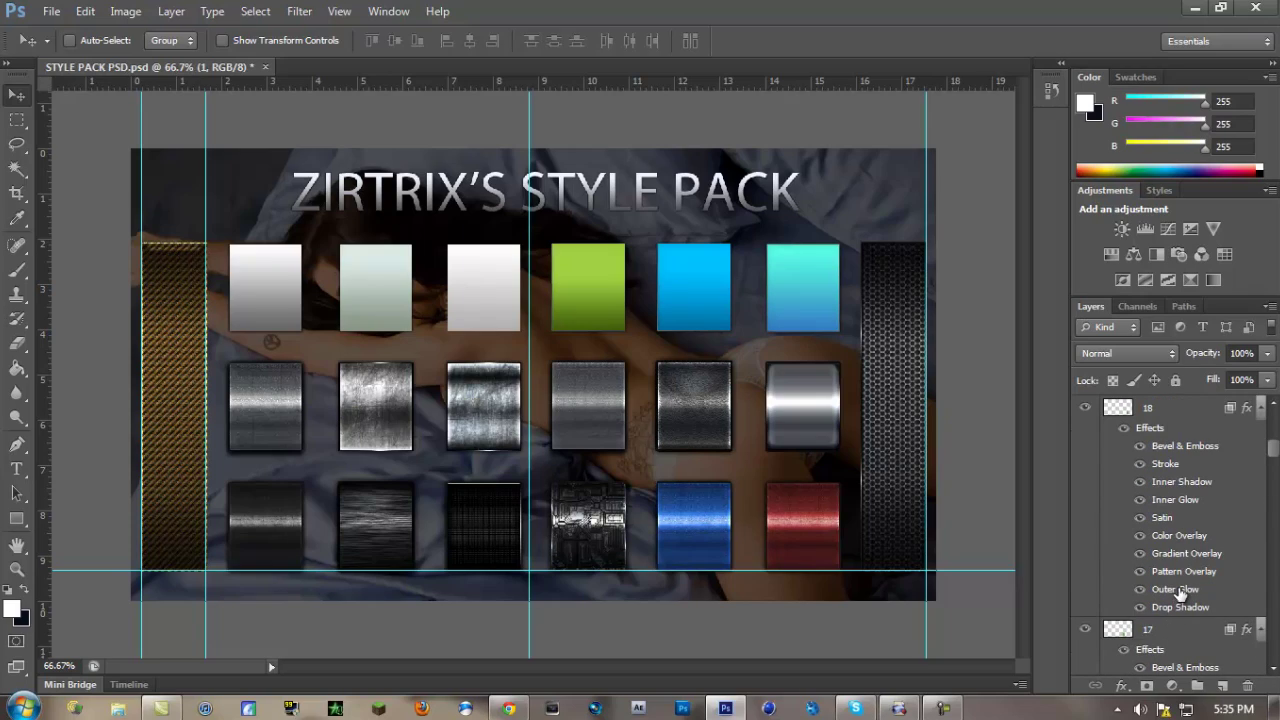
{"action": "left_click", "coordinate": [1168, 410]}
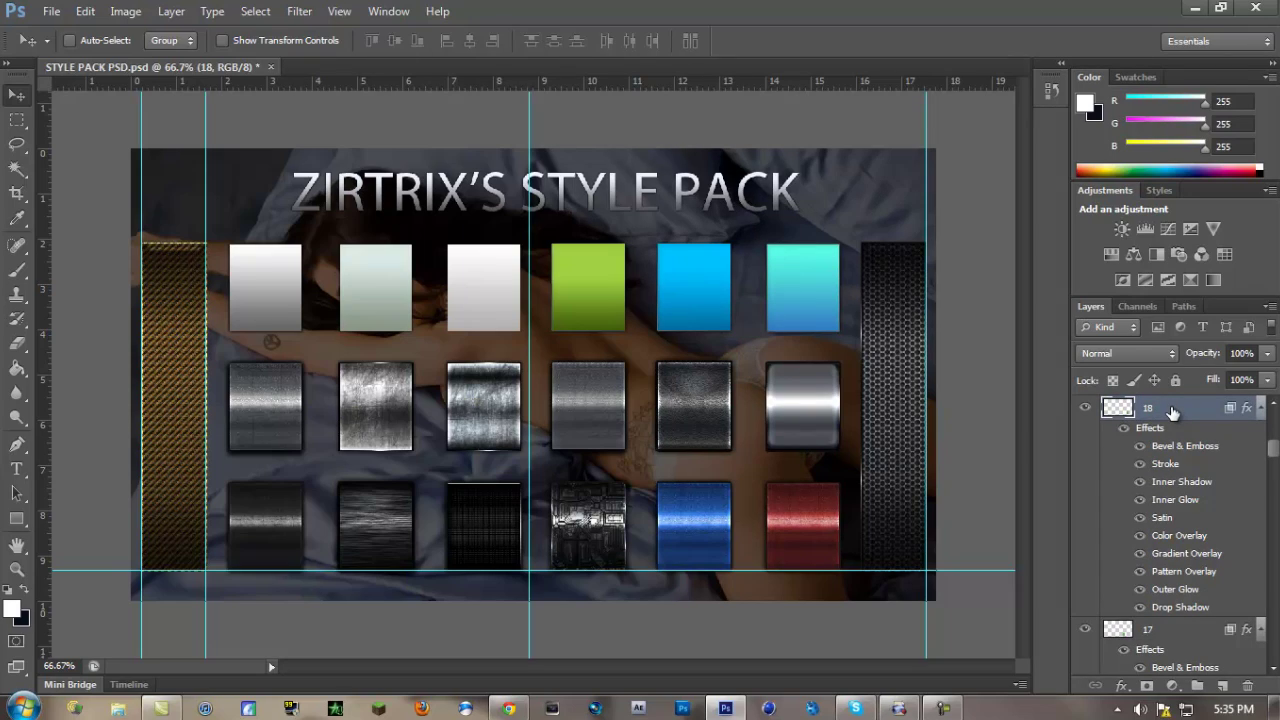
{"action": "double_click", "coordinate": [1172, 412]}
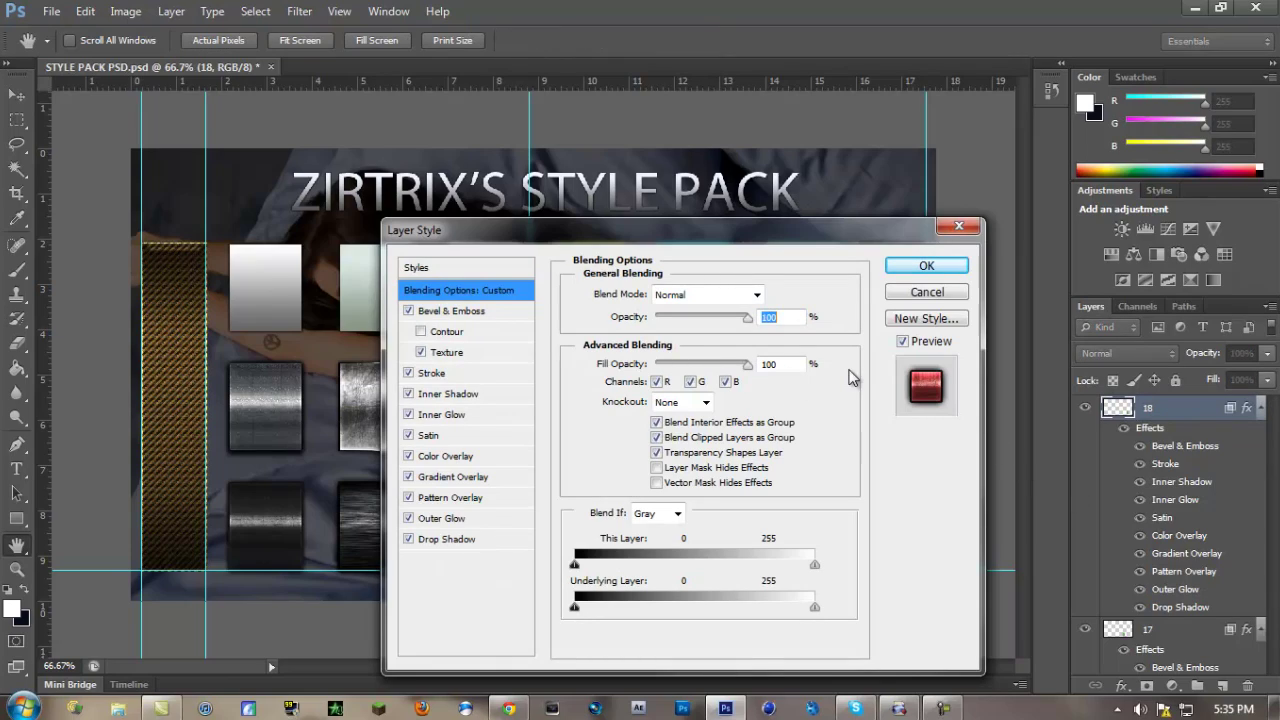
Step: Save layer 18's effects as a new style preset named Style 6
{"action": "left_click", "coordinate": [462, 268]}
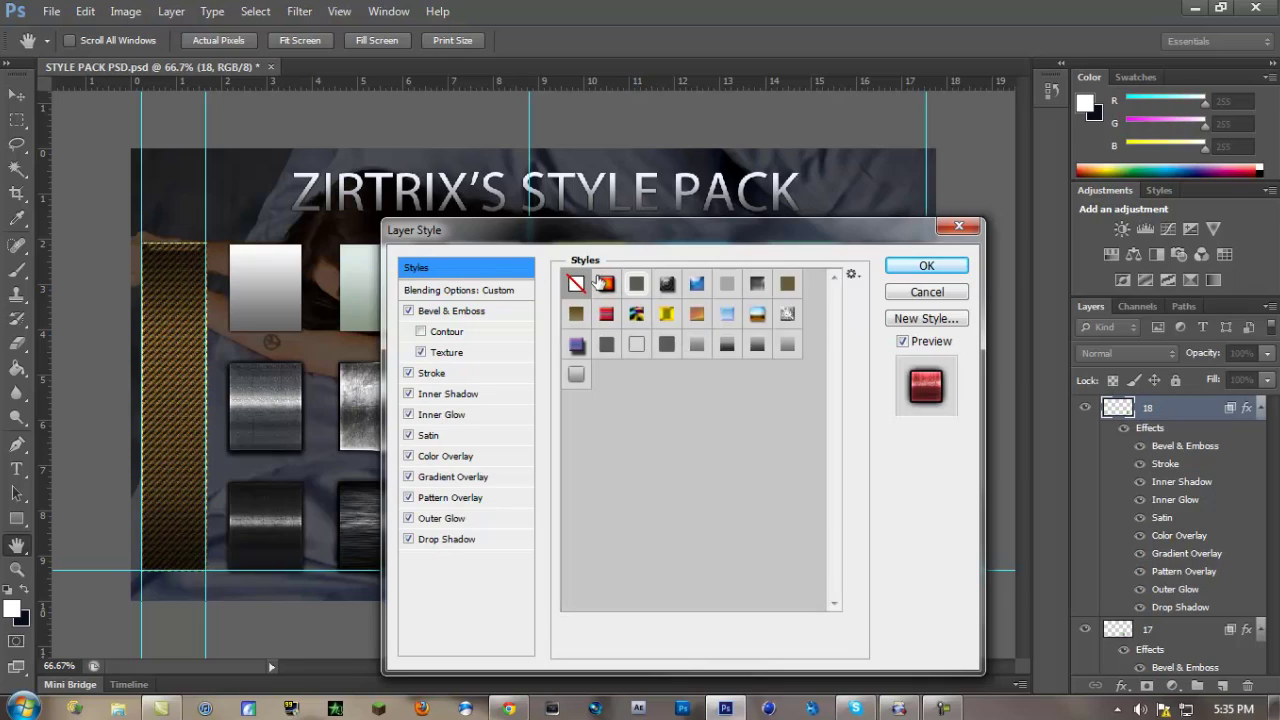
{"action": "left_click", "coordinate": [918, 320]}
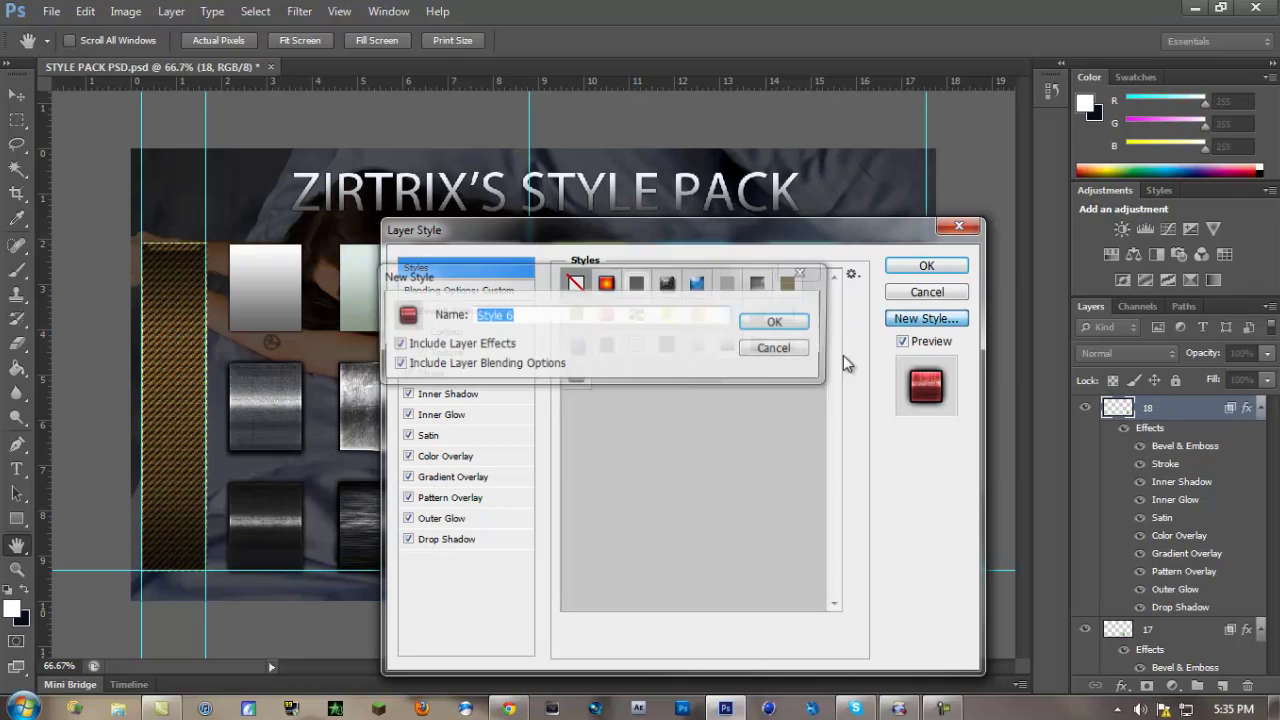
{"action": "left_click", "coordinate": [790, 322]}
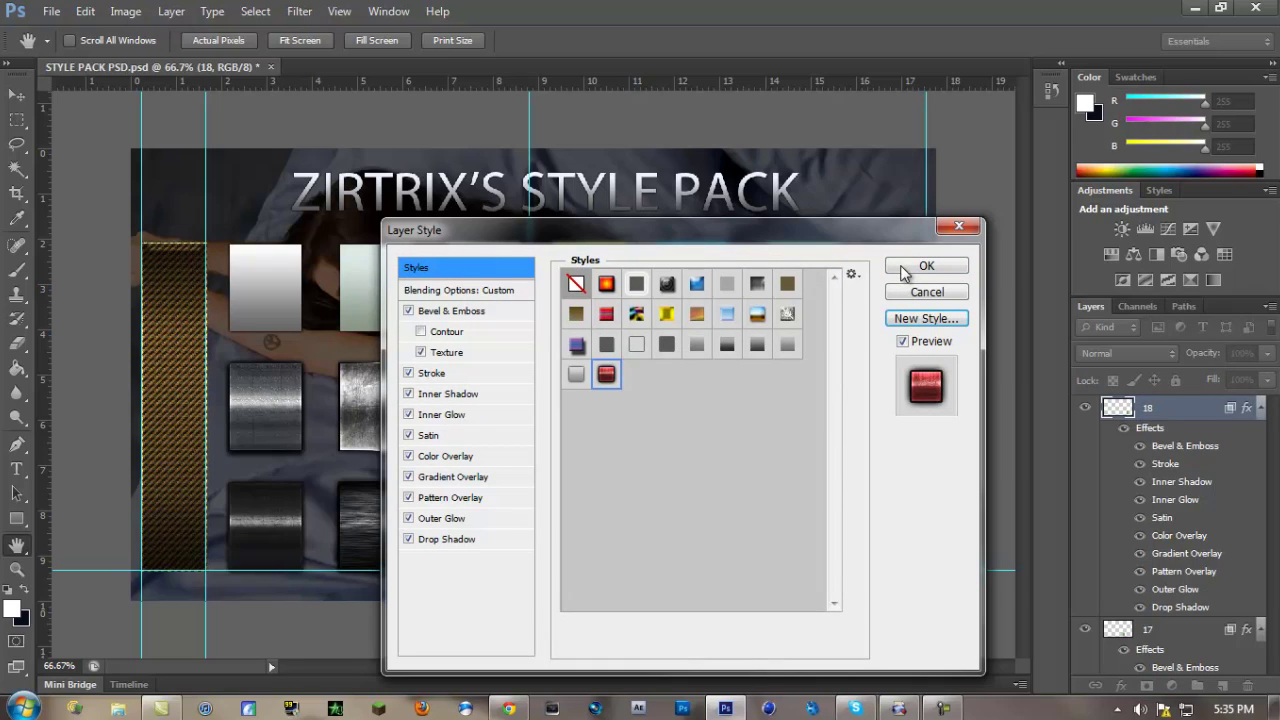
{"action": "left_click", "coordinate": [904, 268]}
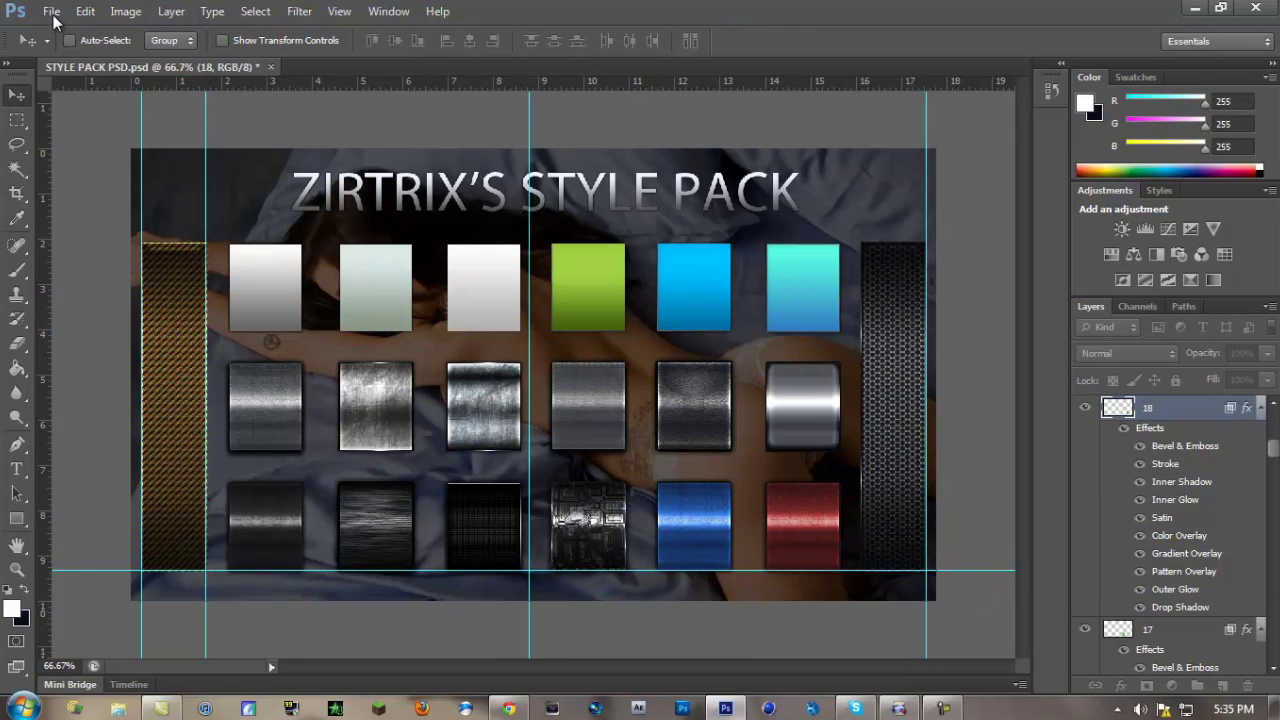
Step: Create a new white 1280 × 1024 px, 72 ppi document, Untitled-1
{"action": "left_click", "coordinate": [52, 12]}
{"action": "left_click", "coordinate": [45, 31]}
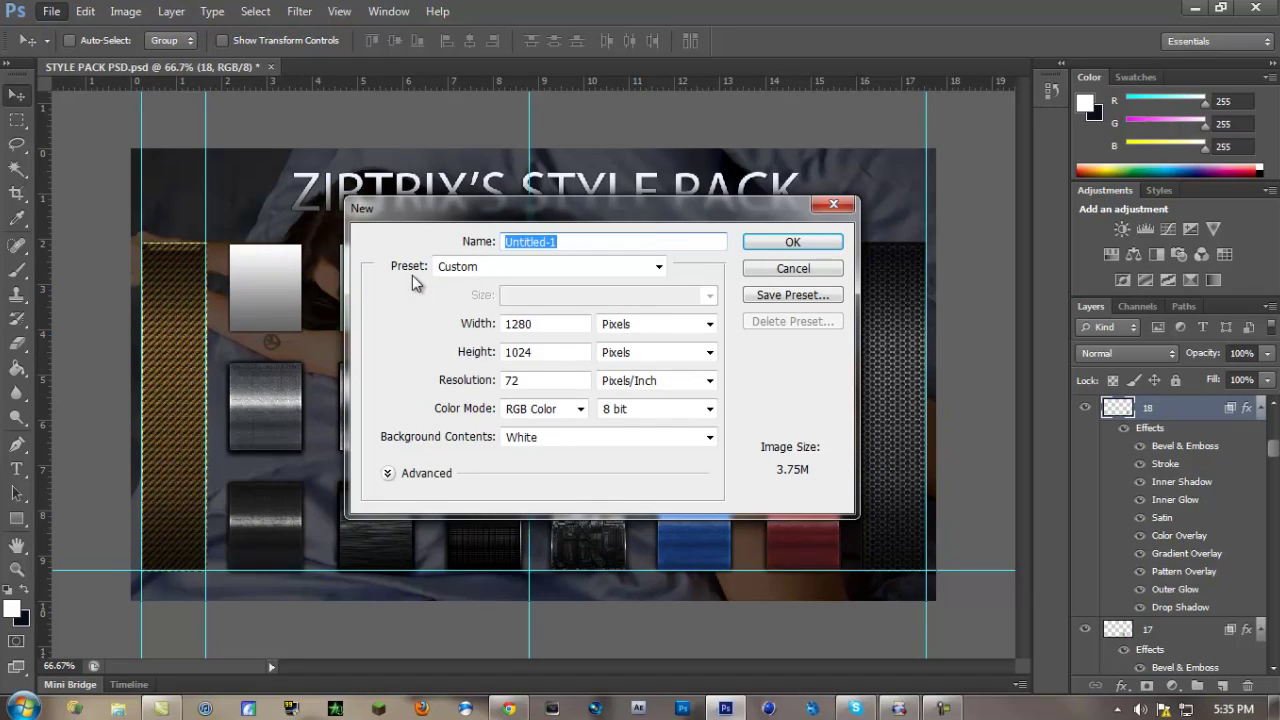
{"action": "left_click", "coordinate": [783, 244]}
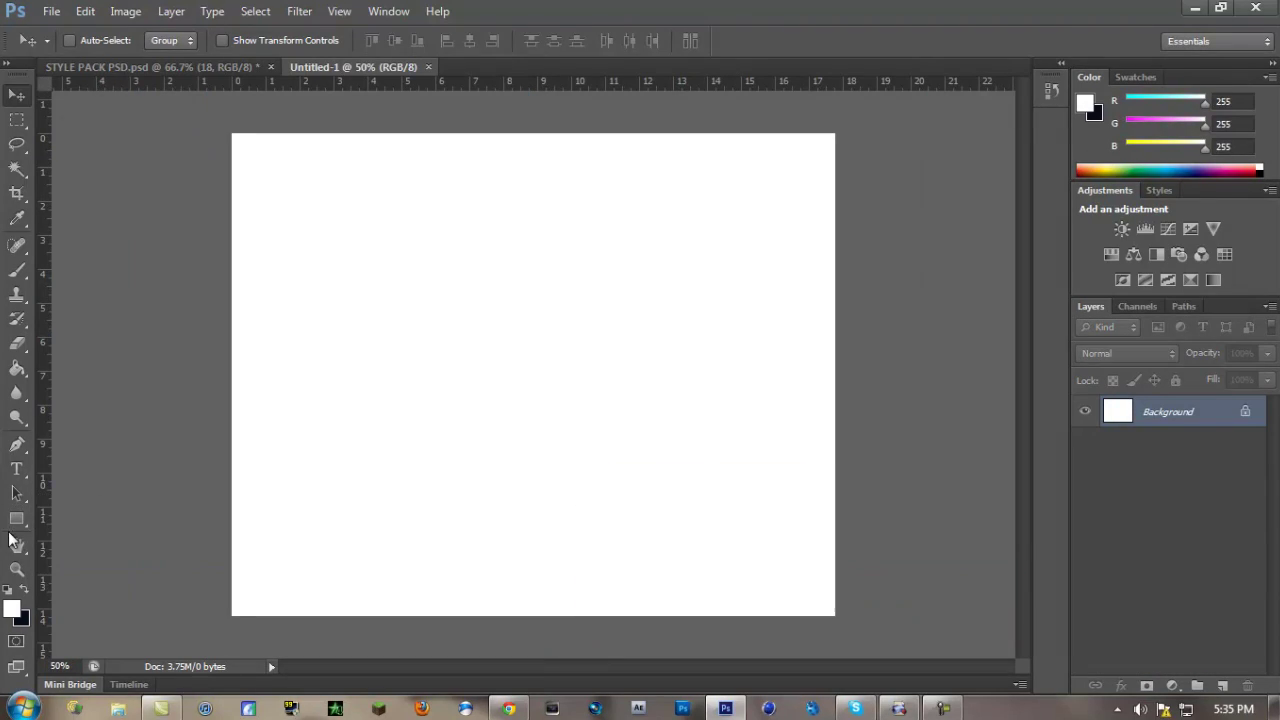
{"action": "left_click", "coordinate": [17, 469]}
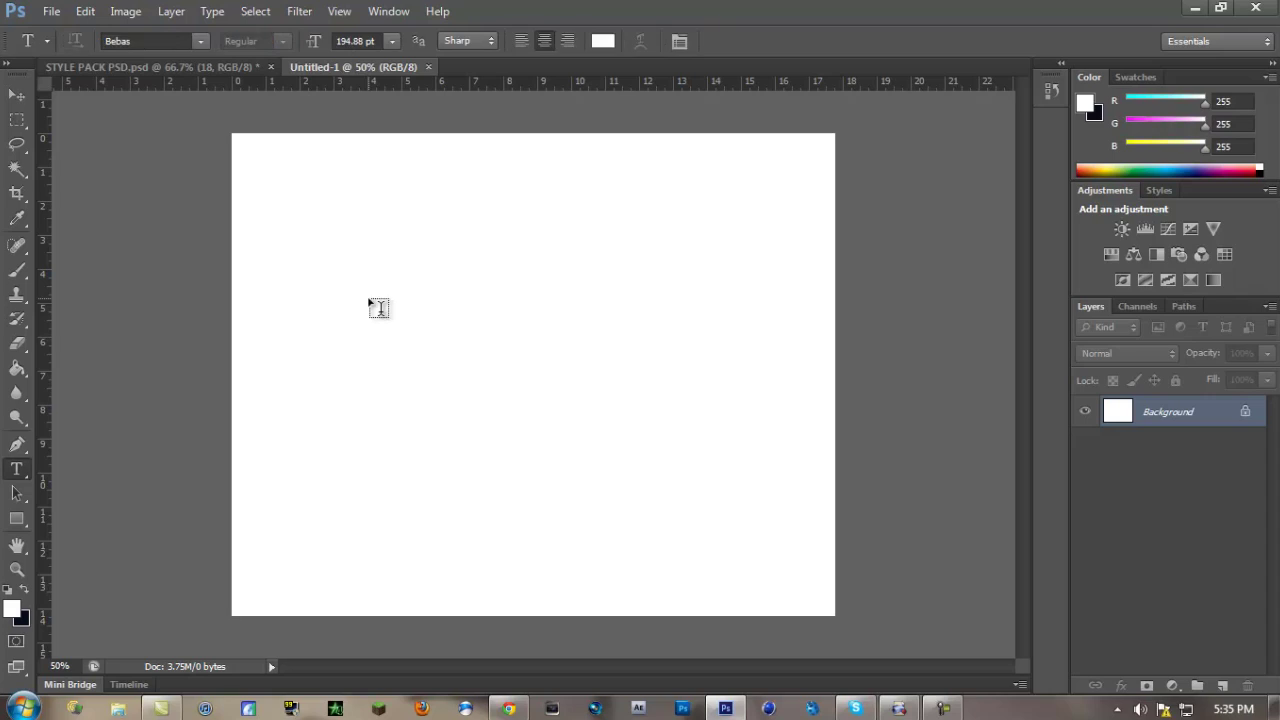
Step: Type TUT in a centred text box and colour it dark red (af1c1c)
{"action": "left_click_drag", "start_coordinate": [349, 280], "coordinate": [711, 441]}
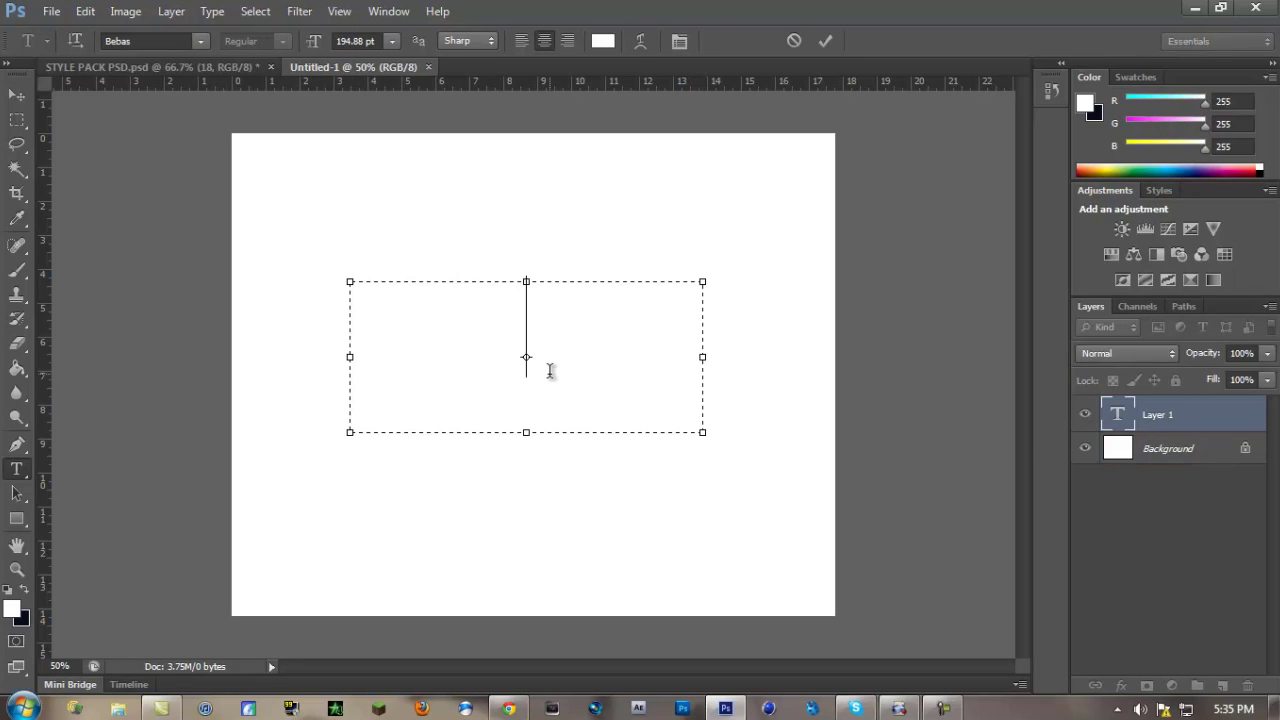
{"action": "type", "text": "AB"}
{"action": "left_click_drag", "start_coordinate": [670, 328], "coordinate": [497, 183]}
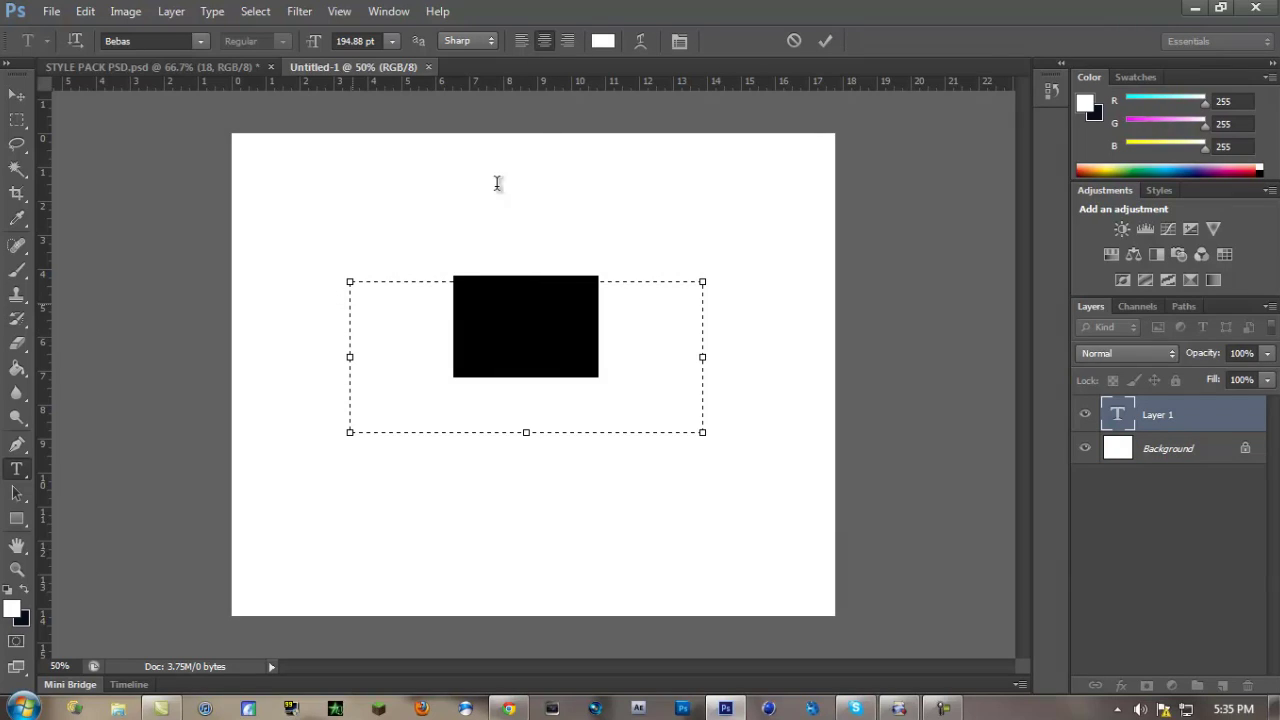
{"action": "left_click", "coordinate": [601, 42]}
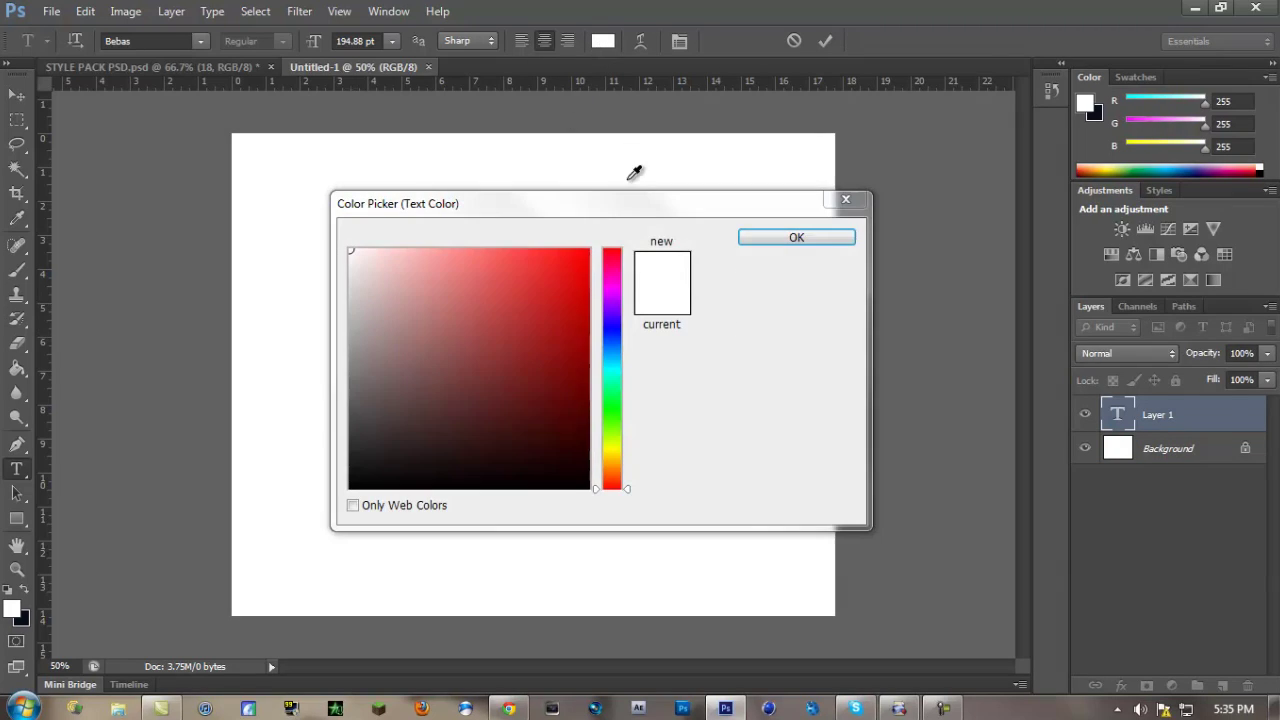
{"action": "left_click", "coordinate": [774, 240]}
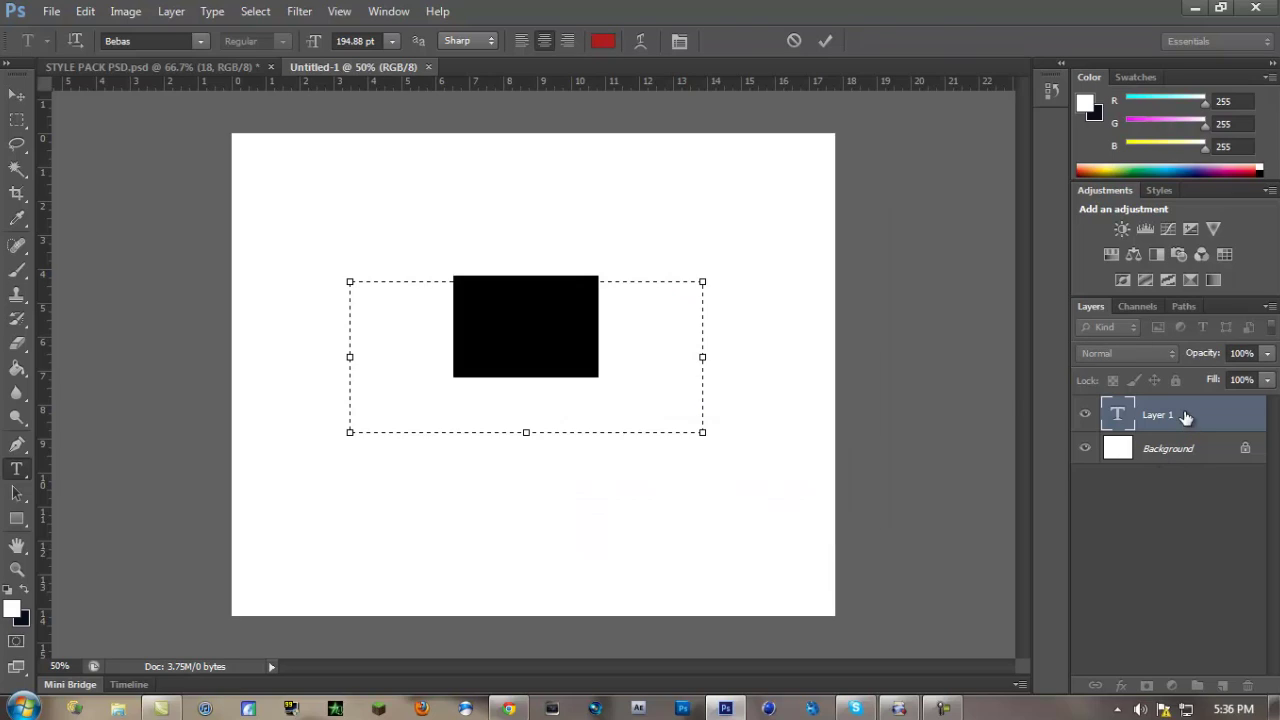
{"action": "left_click", "coordinate": [963, 414]}
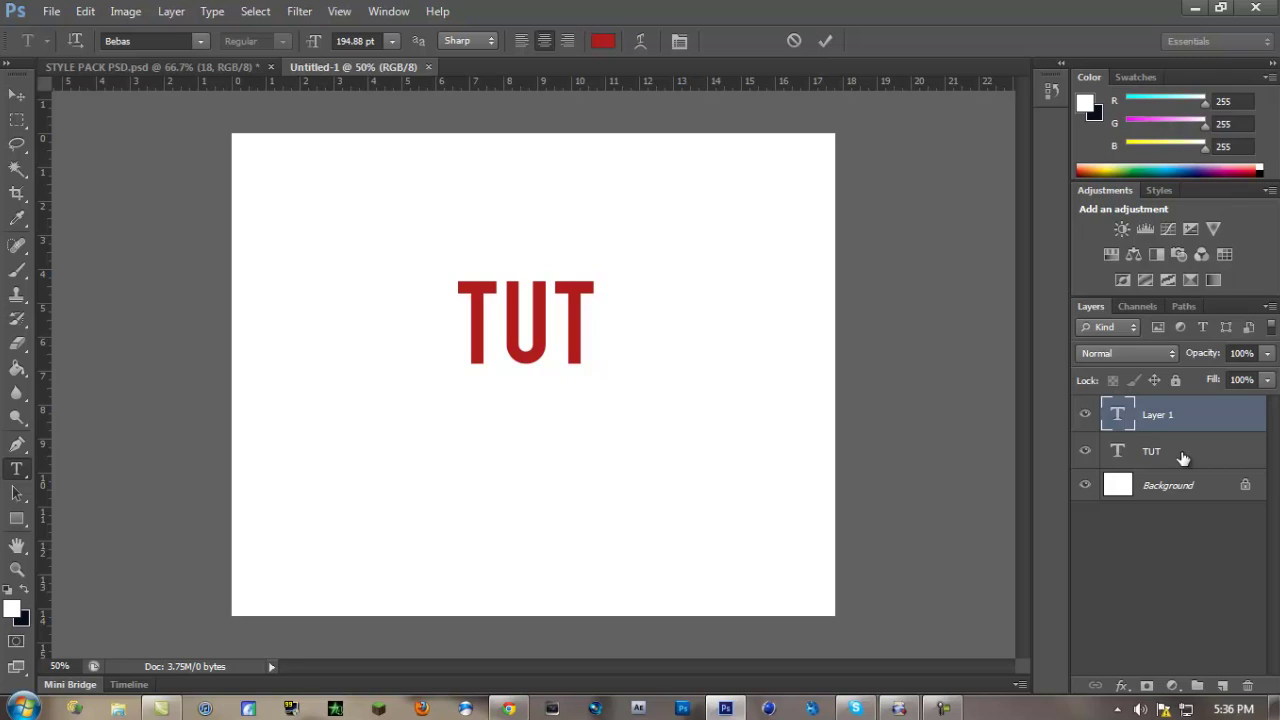
{"action": "key", "text": "space"}
{"action": "double_click", "coordinate": [1183, 457]}
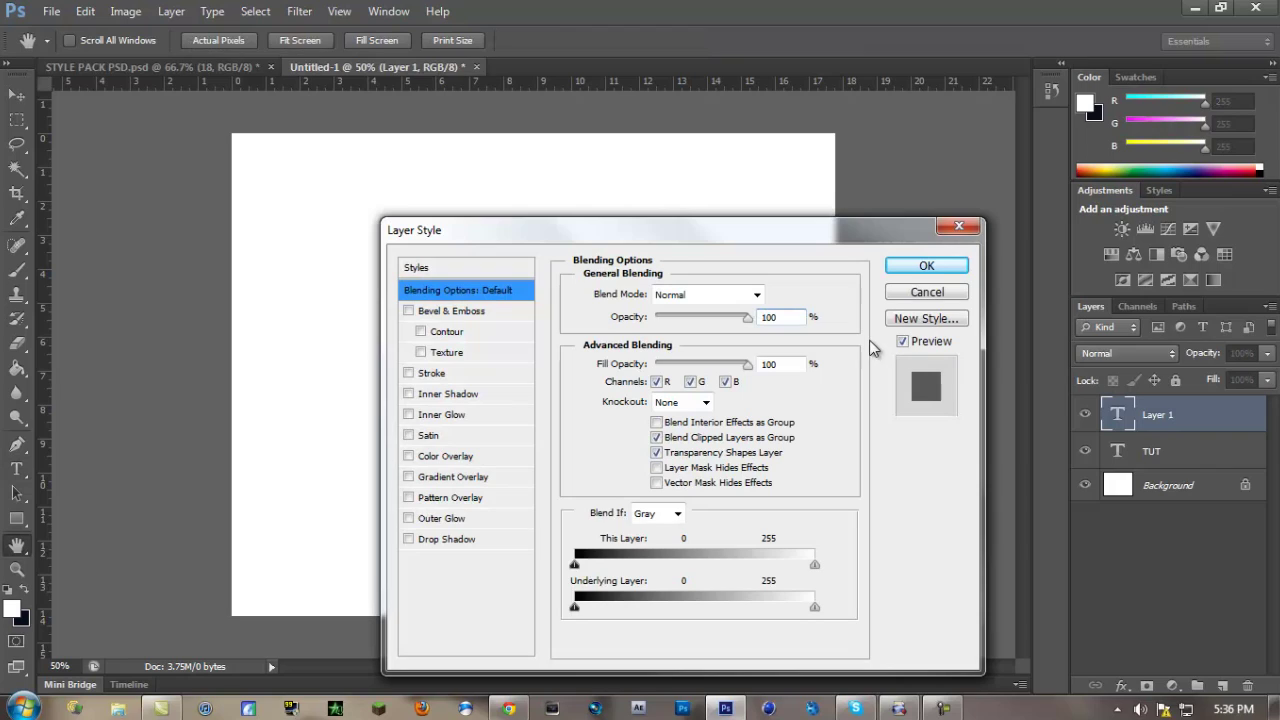
{"action": "left_click_drag", "start_coordinate": [936, 240], "coordinate": [1192, 213]}
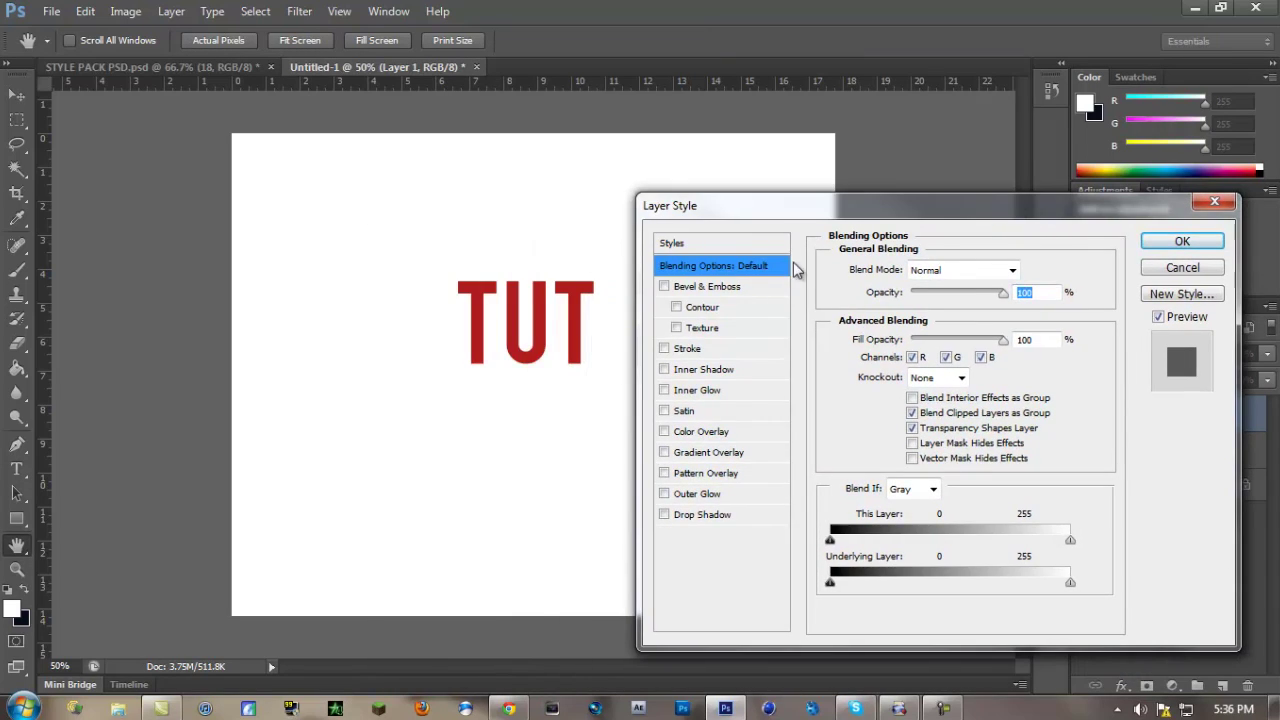
{"action": "left_click", "coordinate": [738, 246]}
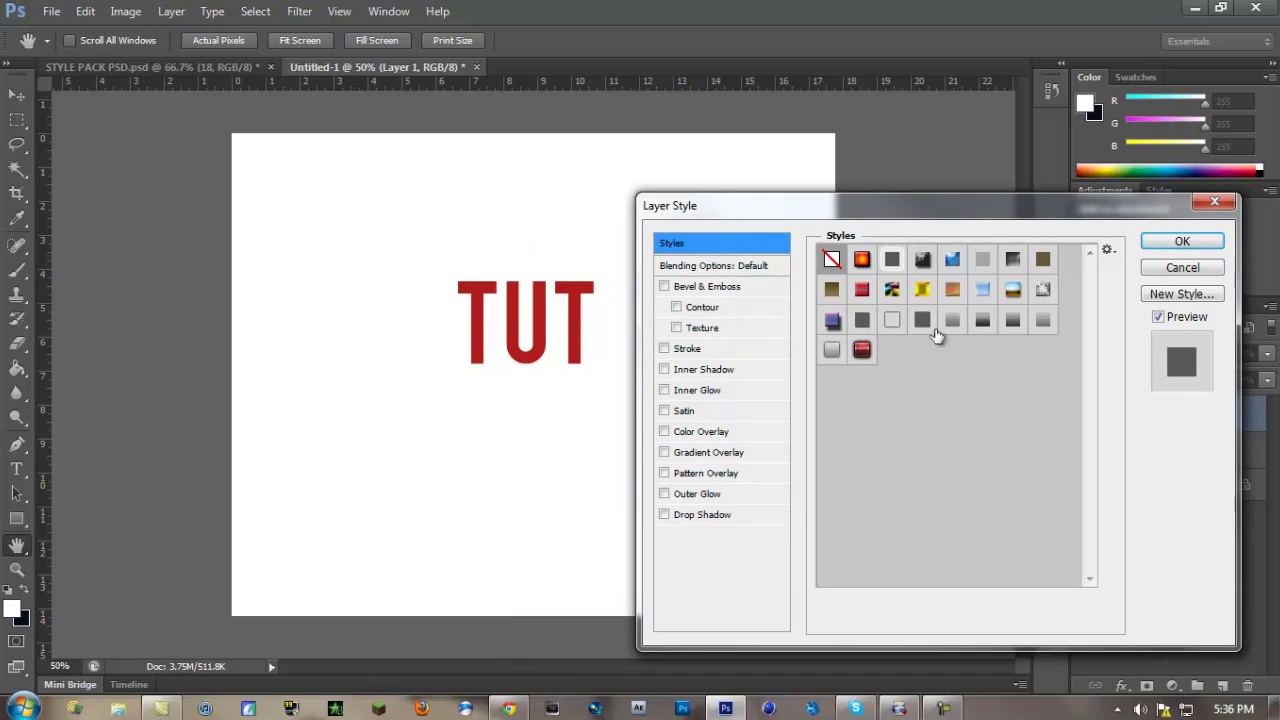
{"action": "left_click", "coordinate": [953, 322]}
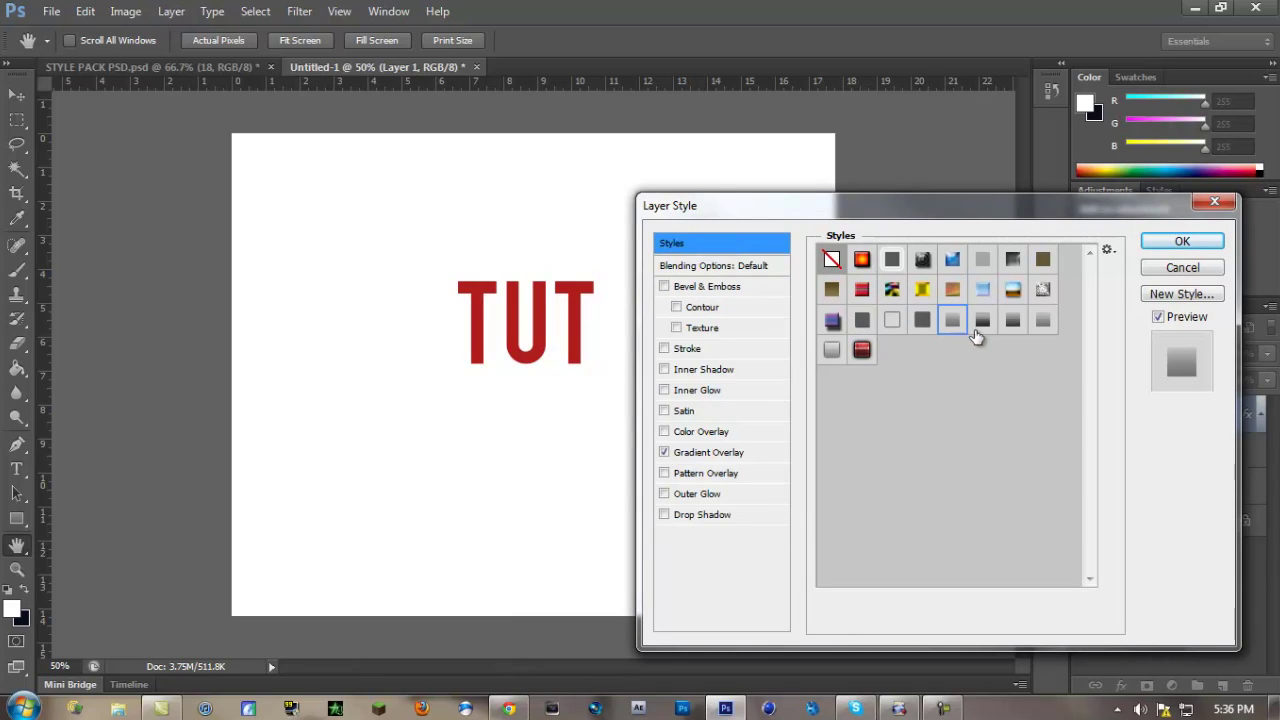
{"action": "left_click", "coordinate": [985, 330]}
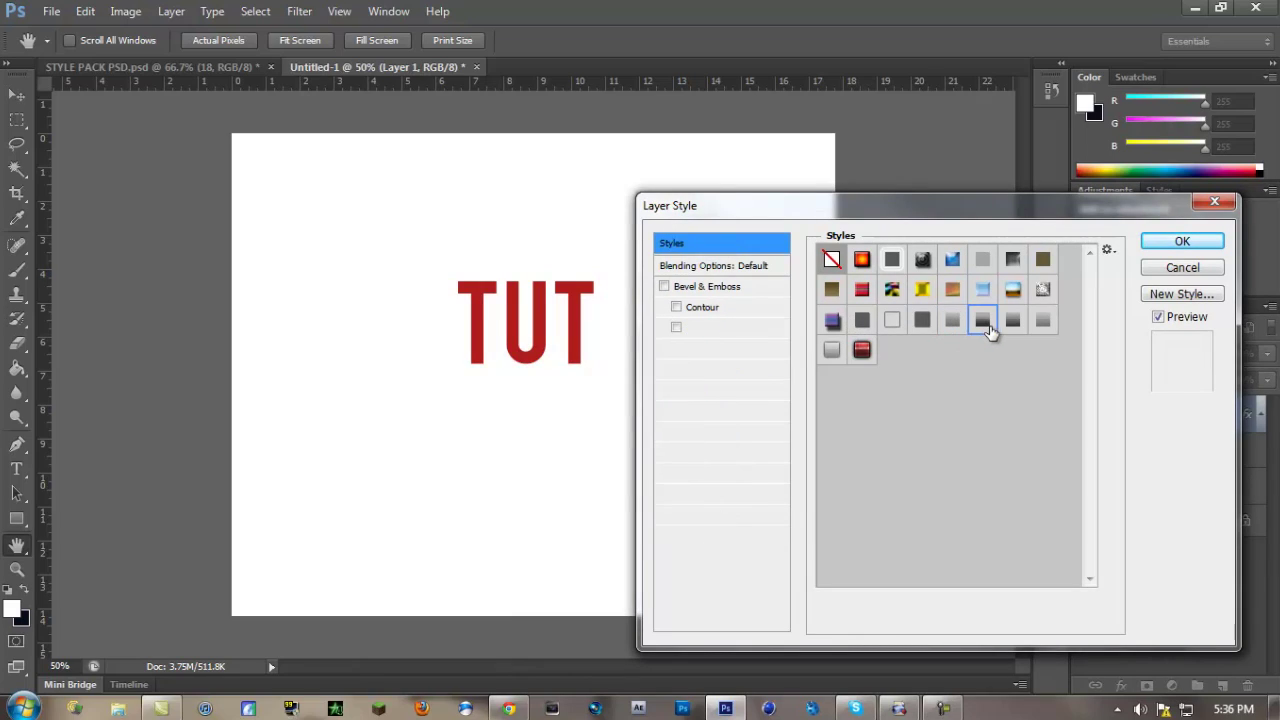
{"action": "left_click_drag", "start_coordinate": [1086, 222], "coordinate": [812, 352]}
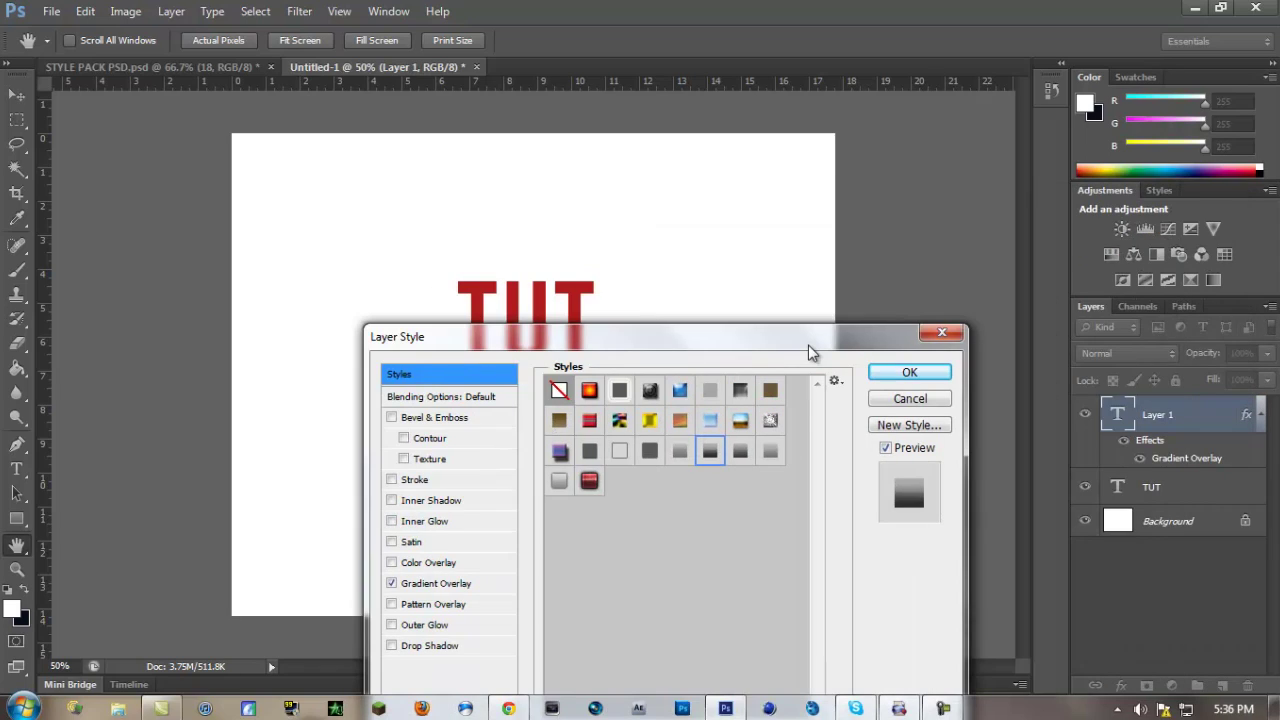
{"action": "left_click", "coordinate": [912, 400]}
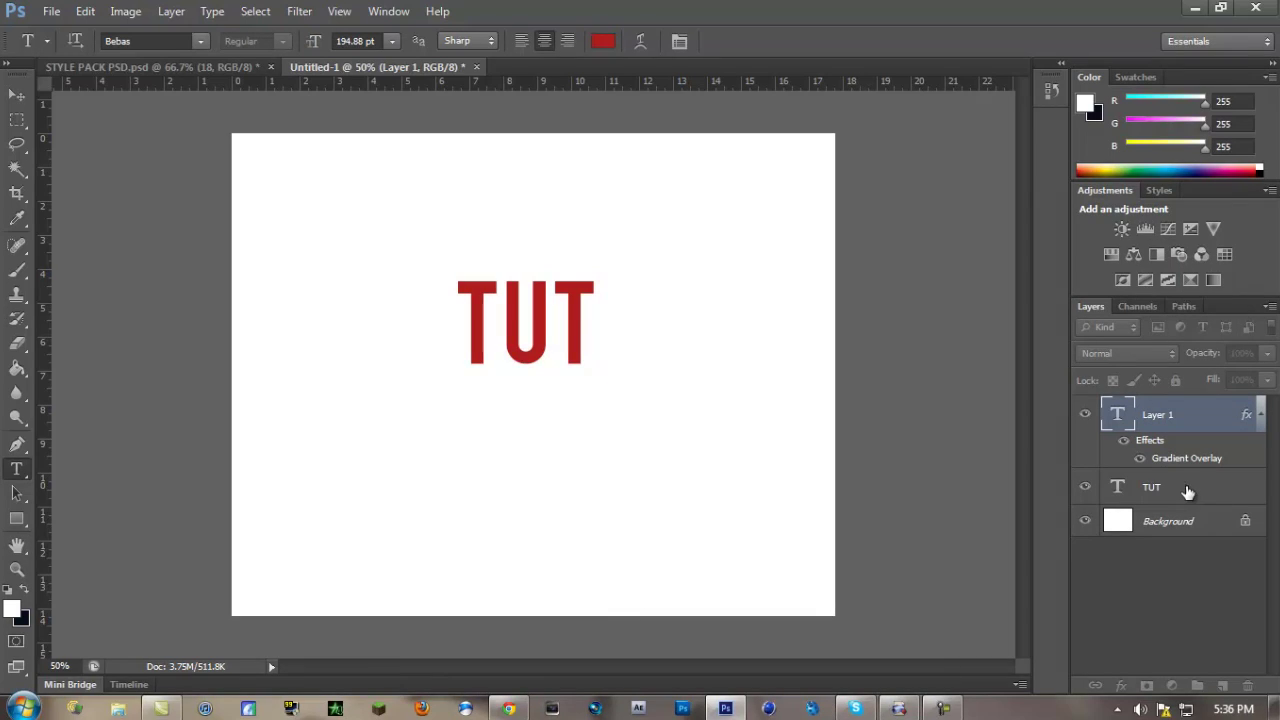
{"action": "double_click", "coordinate": [1170, 486]}
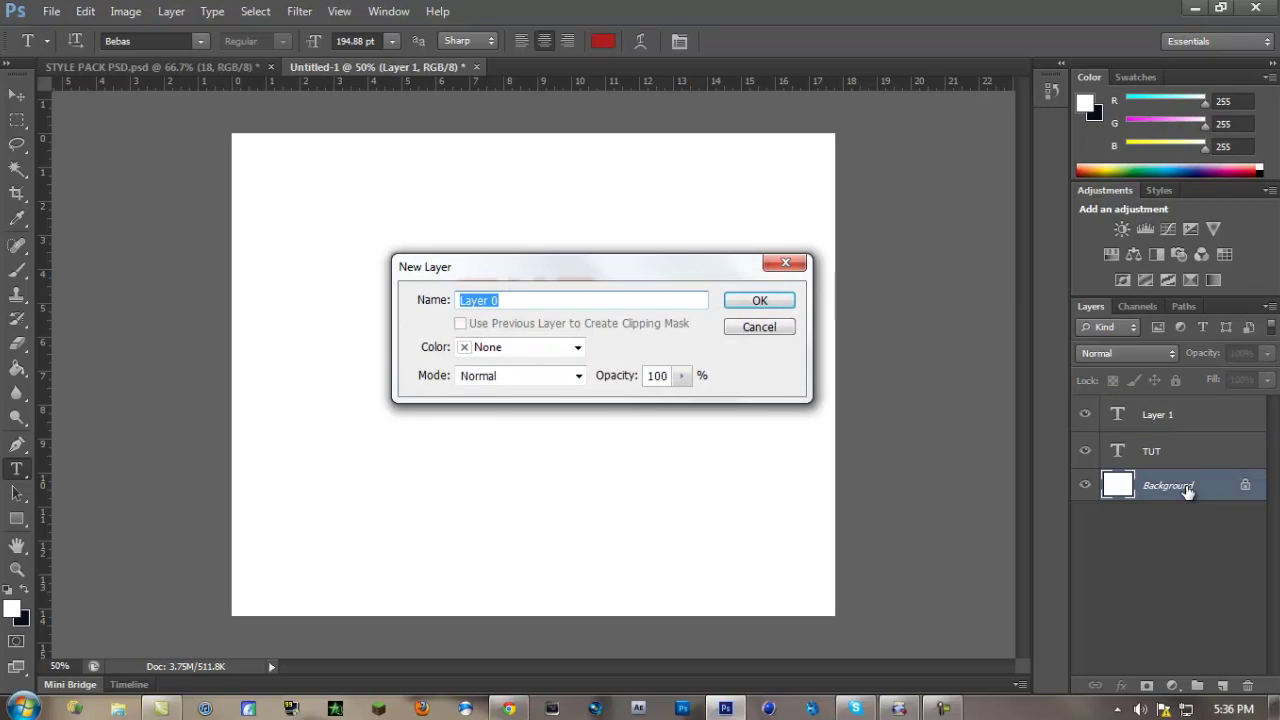
{"action": "left_click", "coordinate": [757, 329]}
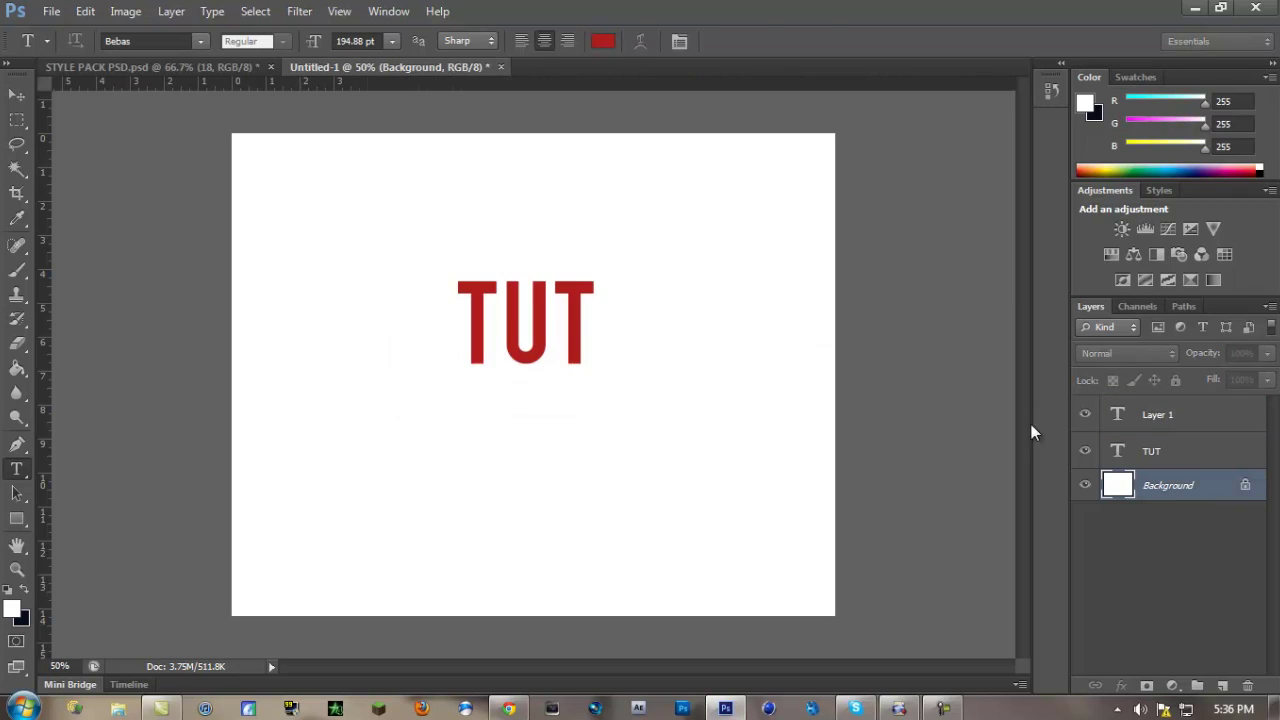
{"action": "left_click", "coordinate": [1181, 451]}
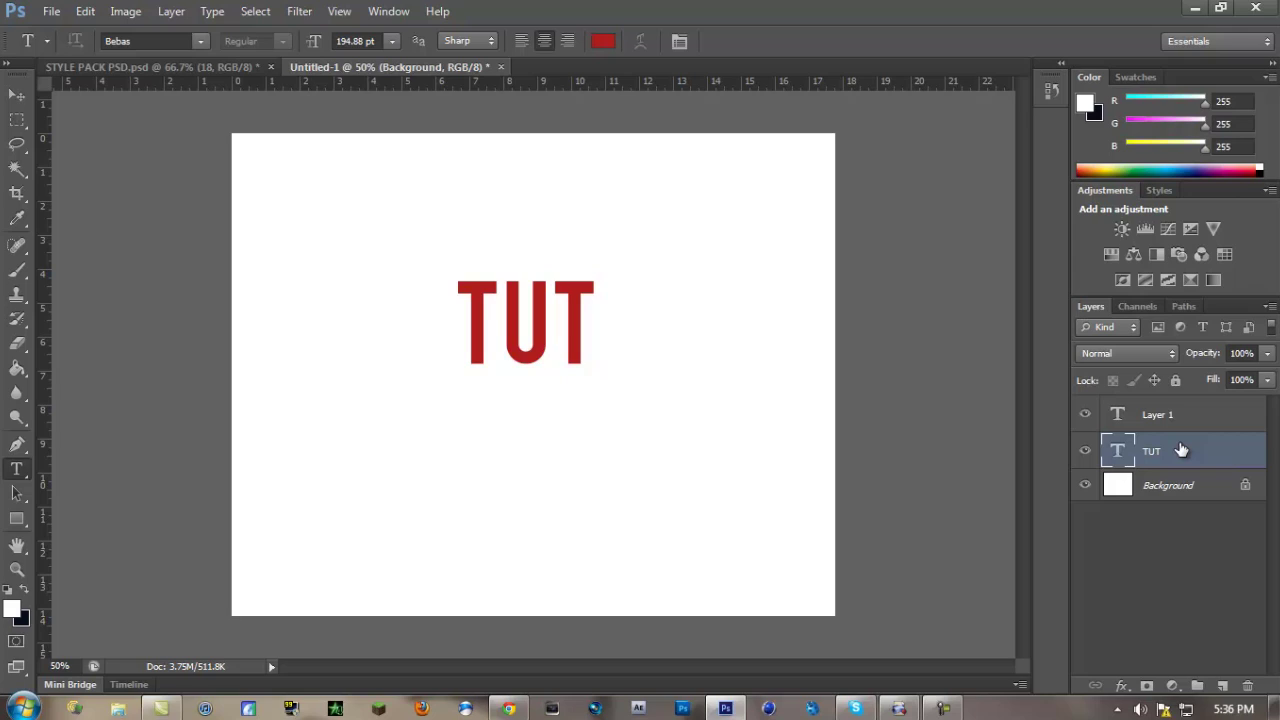
{"action": "key", "text": "h"}
Step: Apply the silver gradient style preset to the TUT text layer
{"action": "double_click", "coordinate": [1181, 451]}
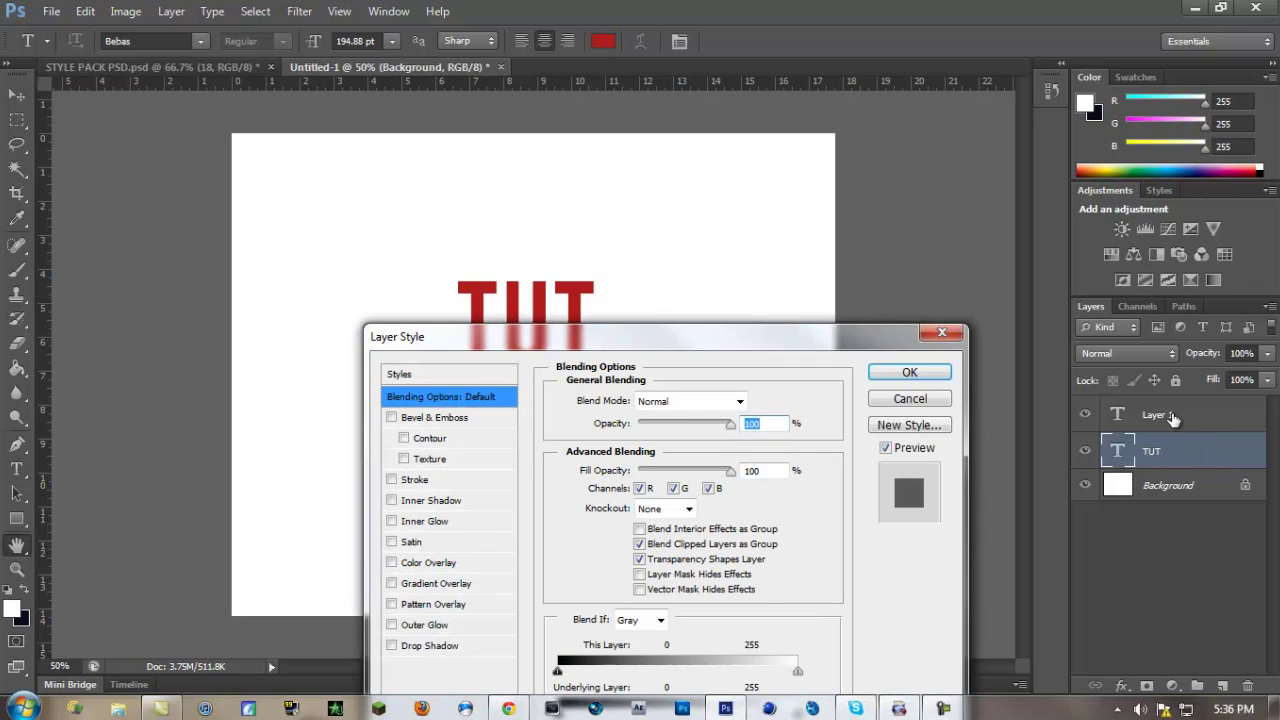
{"action": "left_click", "coordinate": [488, 373]}
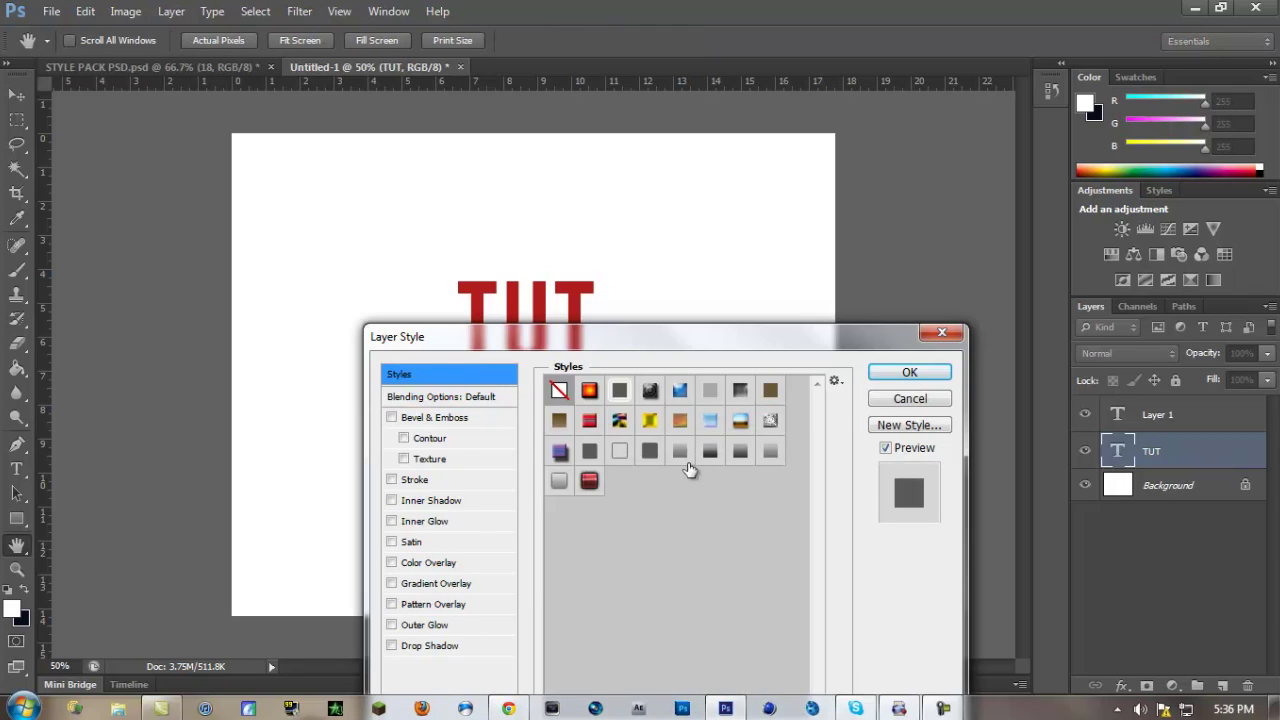
{"action": "left_click_drag", "start_coordinate": [661, 344], "coordinate": [586, 388]}
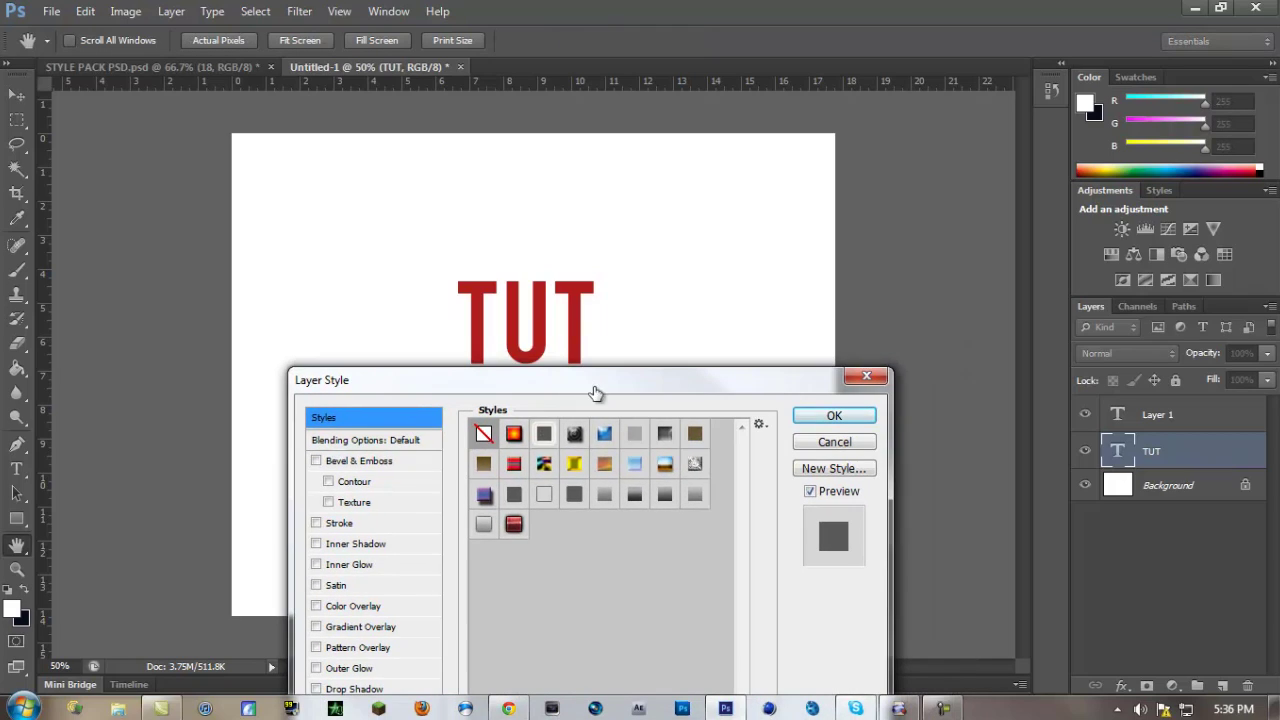
{"action": "left_click", "coordinate": [484, 524]}
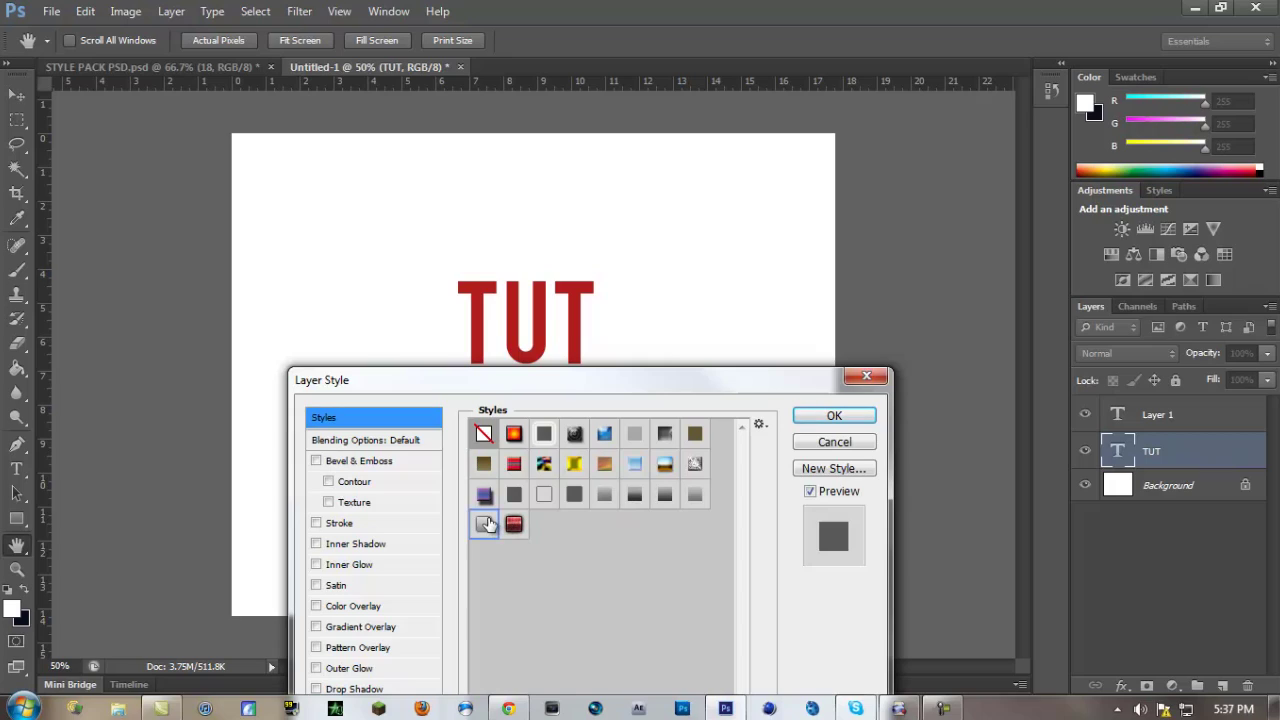
{"action": "left_click", "coordinate": [832, 416]}
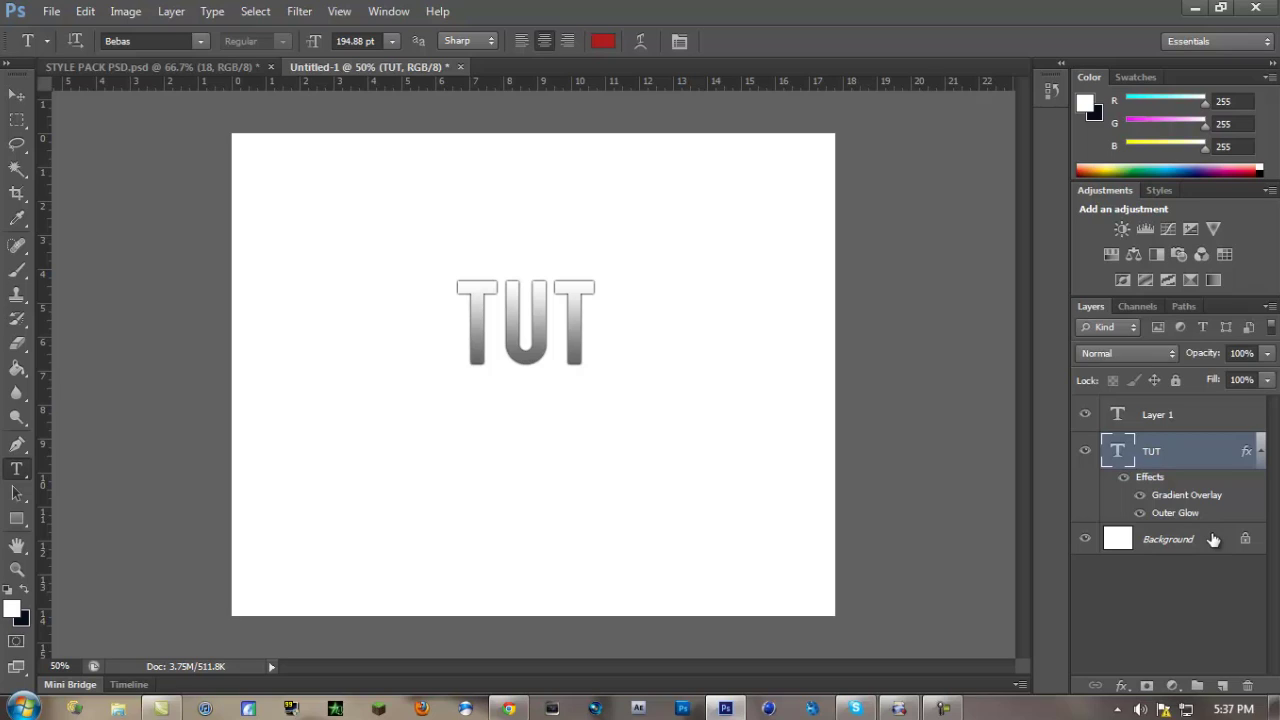
Step: Unlock the background as Layer 0 and give it a near-black (about 1B1919) Color Overlay
{"action": "double_click", "coordinate": [1212, 540]}
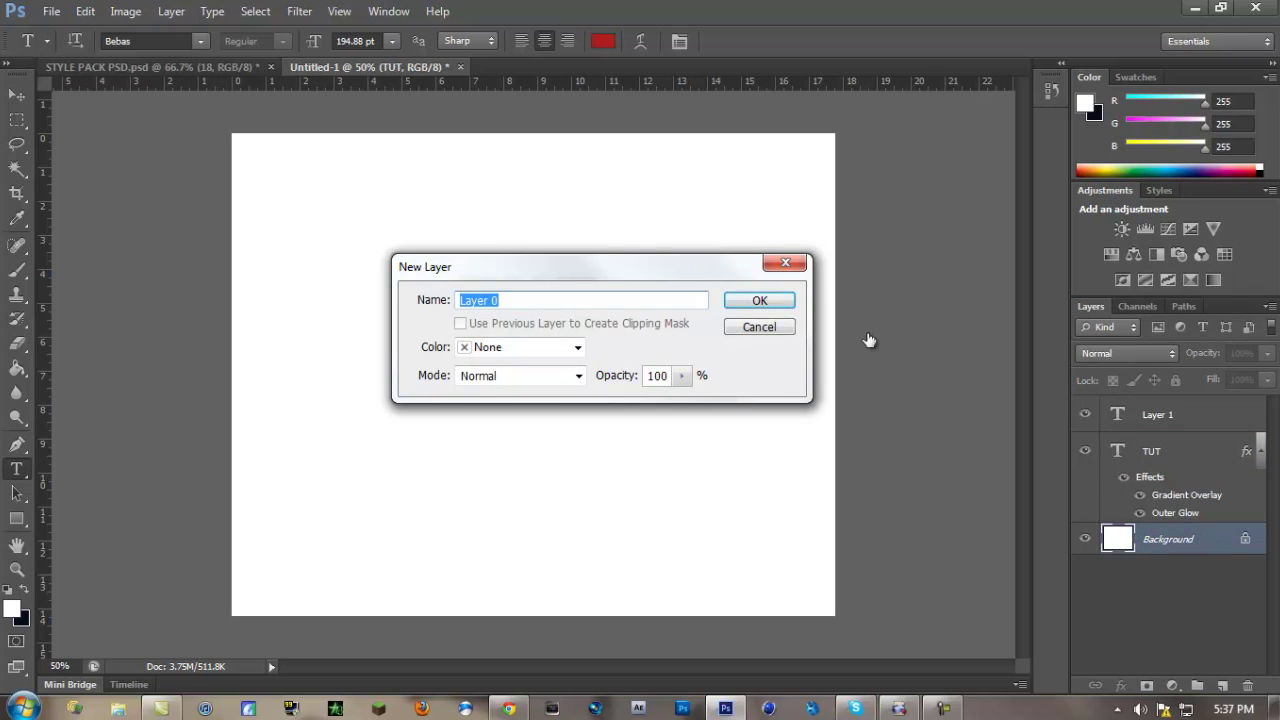
{"action": "left_click", "coordinate": [780, 302]}
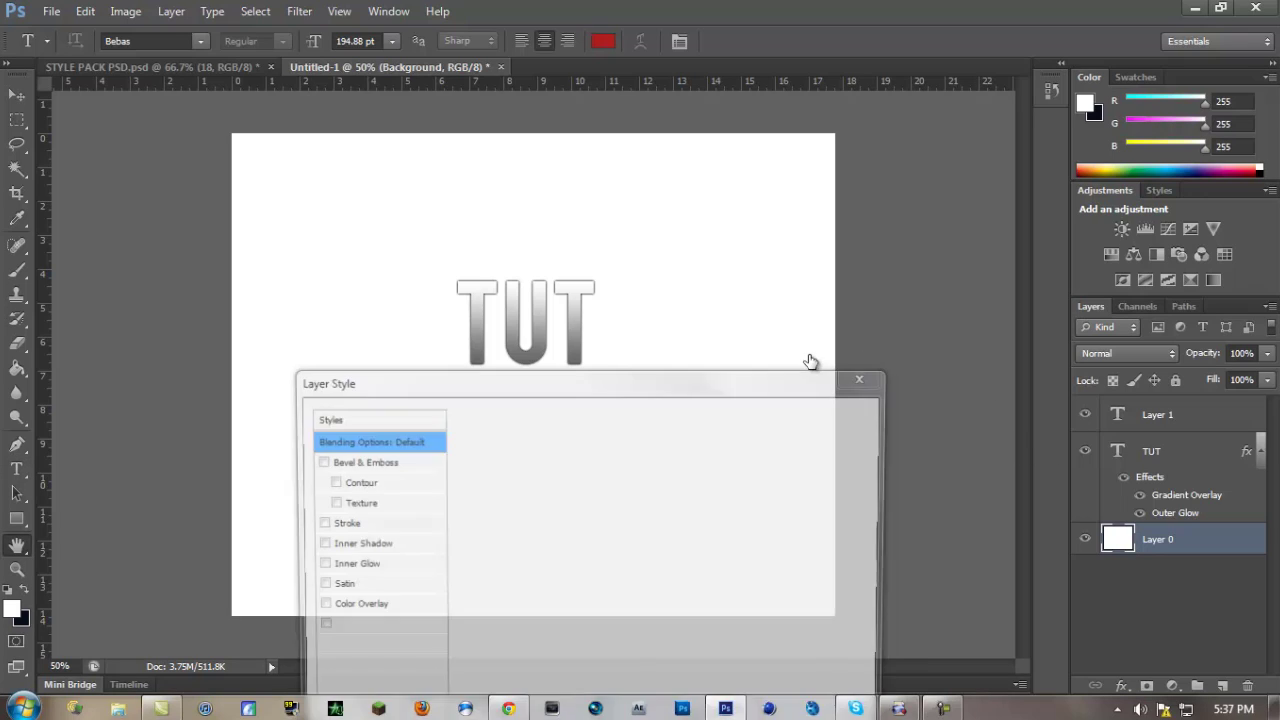
{"action": "left_click", "coordinate": [318, 608]}
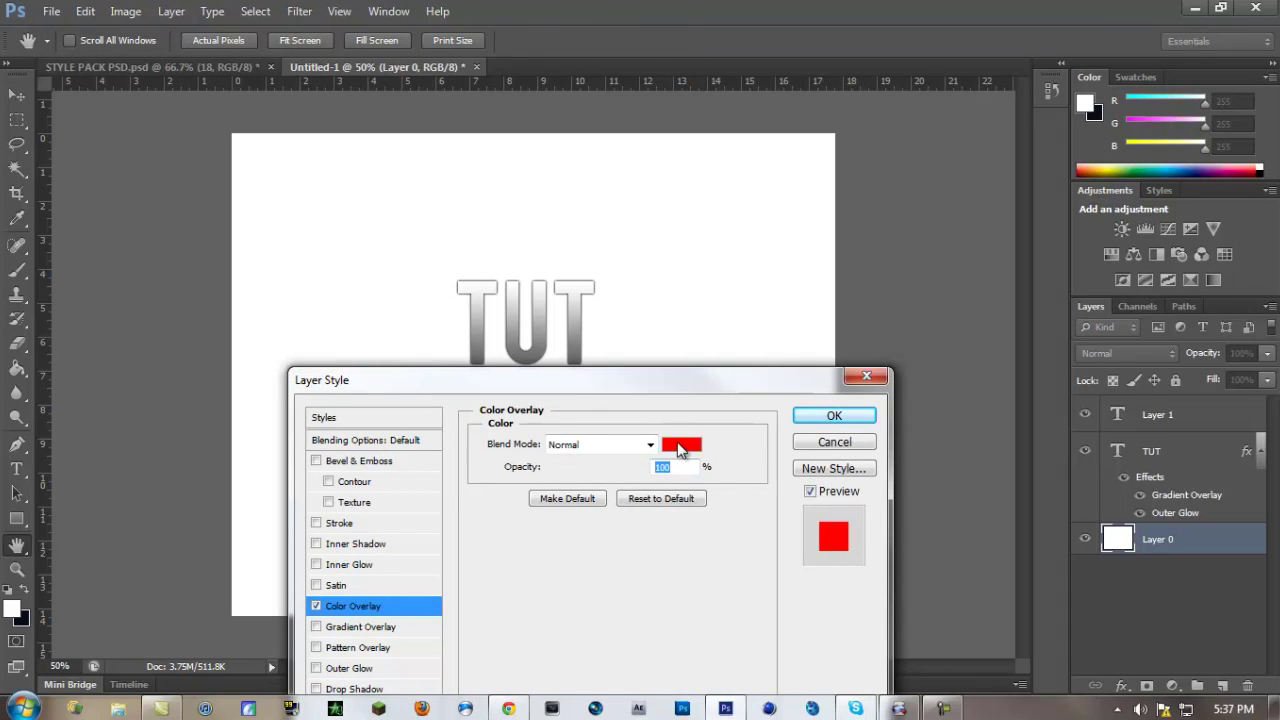
{"action": "key", "text": "space"}
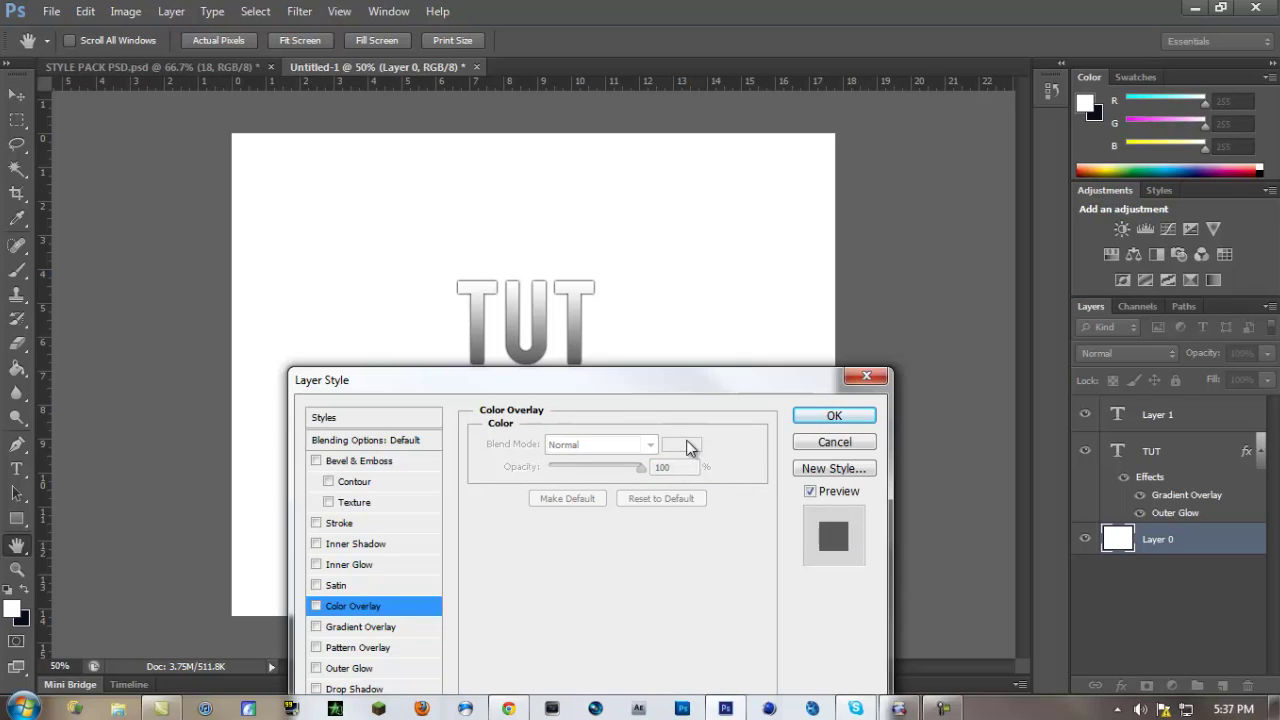
{"action": "left_click_drag", "start_coordinate": [640, 379], "coordinate": [624, 188]}
{"action": "left_click", "coordinate": [300, 410]}
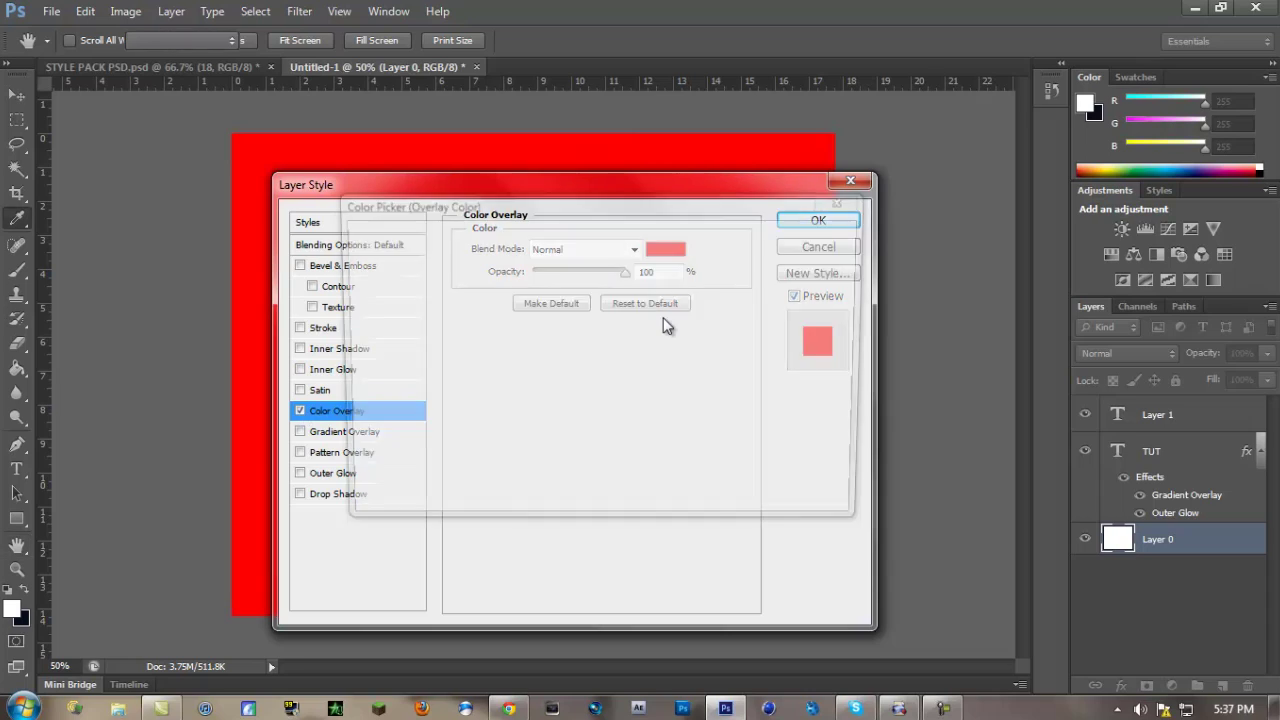
{"action": "left_click_drag", "start_coordinate": [397, 449], "coordinate": [366, 460]}
{"action": "left_click", "coordinate": [782, 236]}
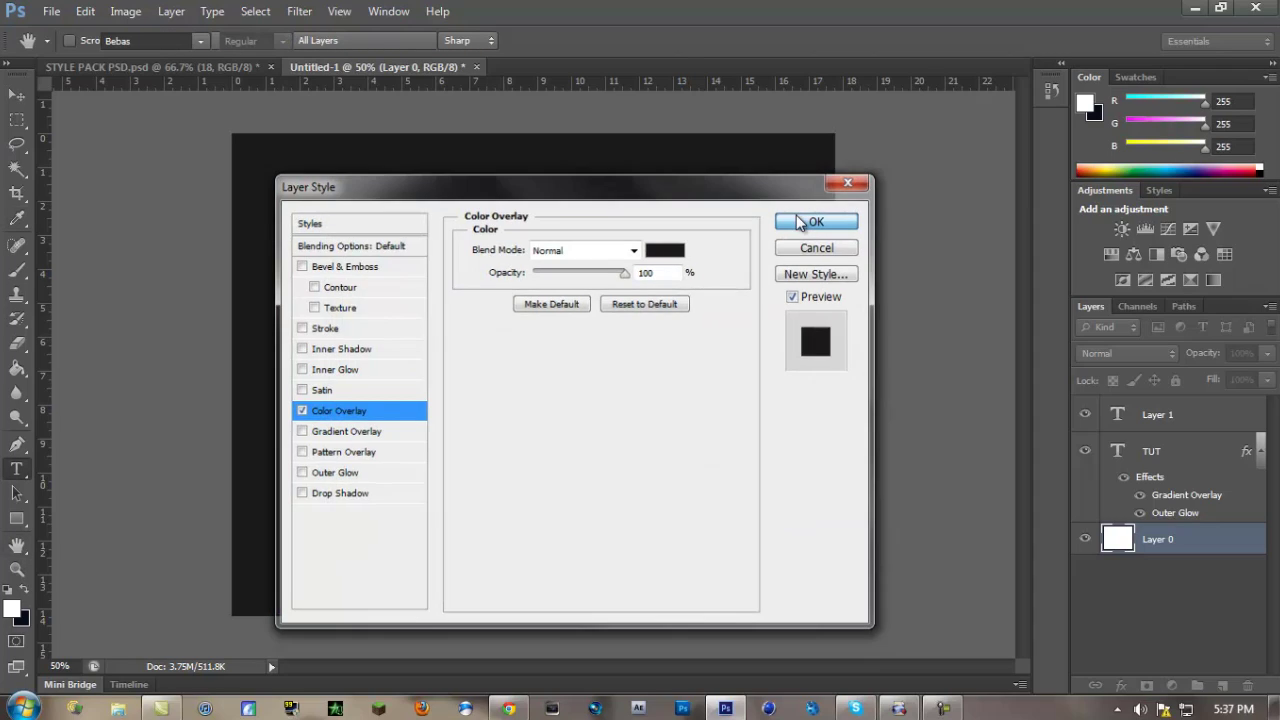
{"action": "left_click", "coordinate": [806, 222]}
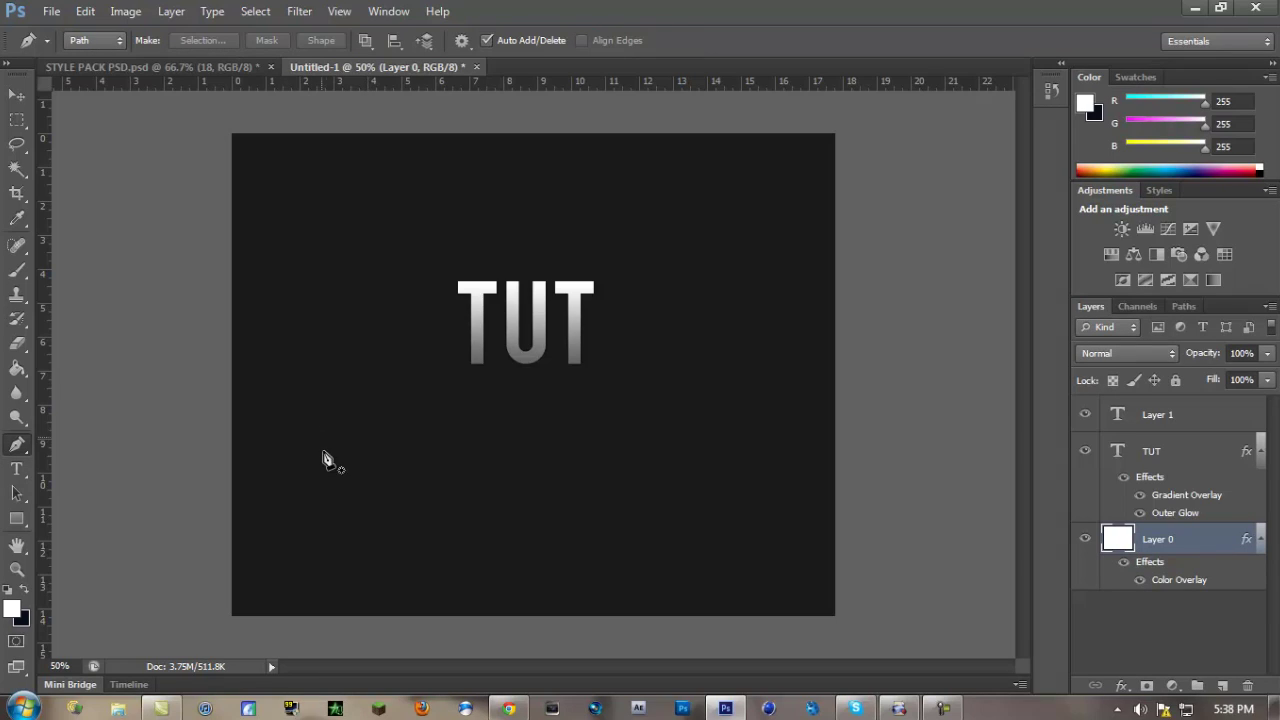
Step: Draw a four-sided Pen path at the canvas's lower left and fill it
{"action": "left_click", "coordinate": [326, 553]}
{"action": "left_click", "coordinate": [274, 443]}
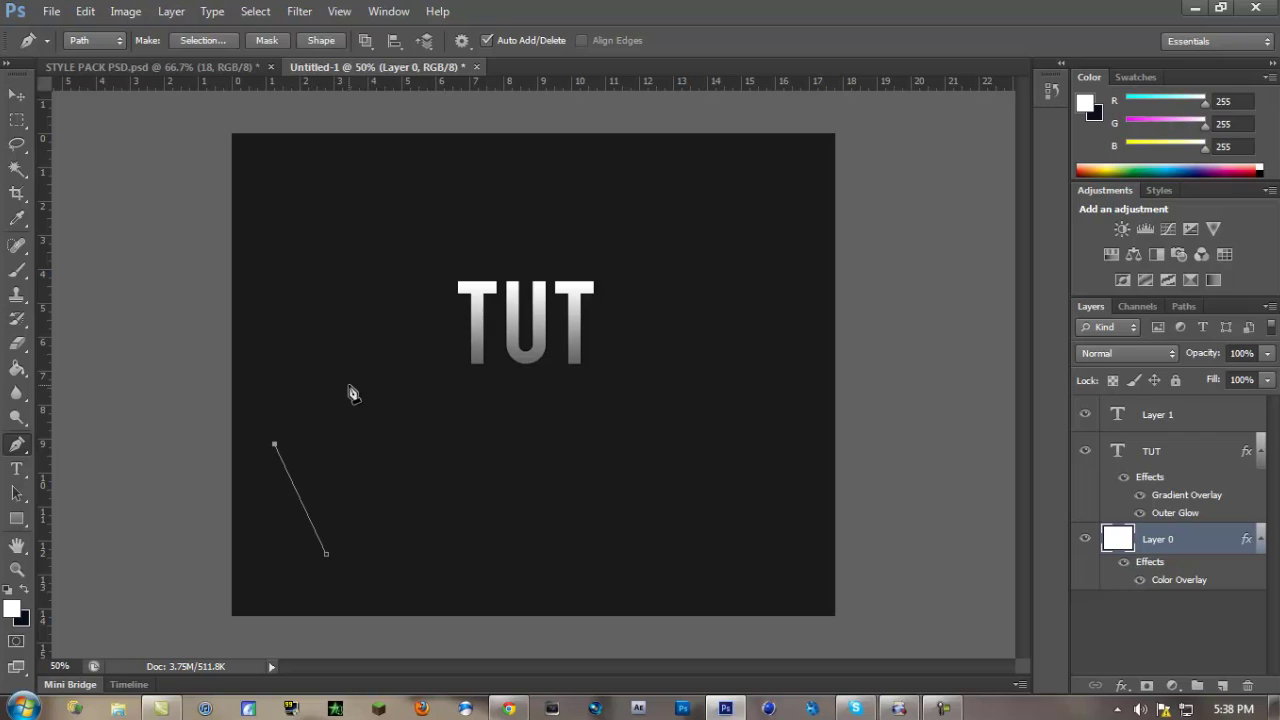
{"action": "left_click", "coordinate": [349, 385]}
{"action": "left_click", "coordinate": [351, 437]}
{"action": "left_click", "coordinate": [369, 500]}
{"action": "right_click", "coordinate": [323, 510]}
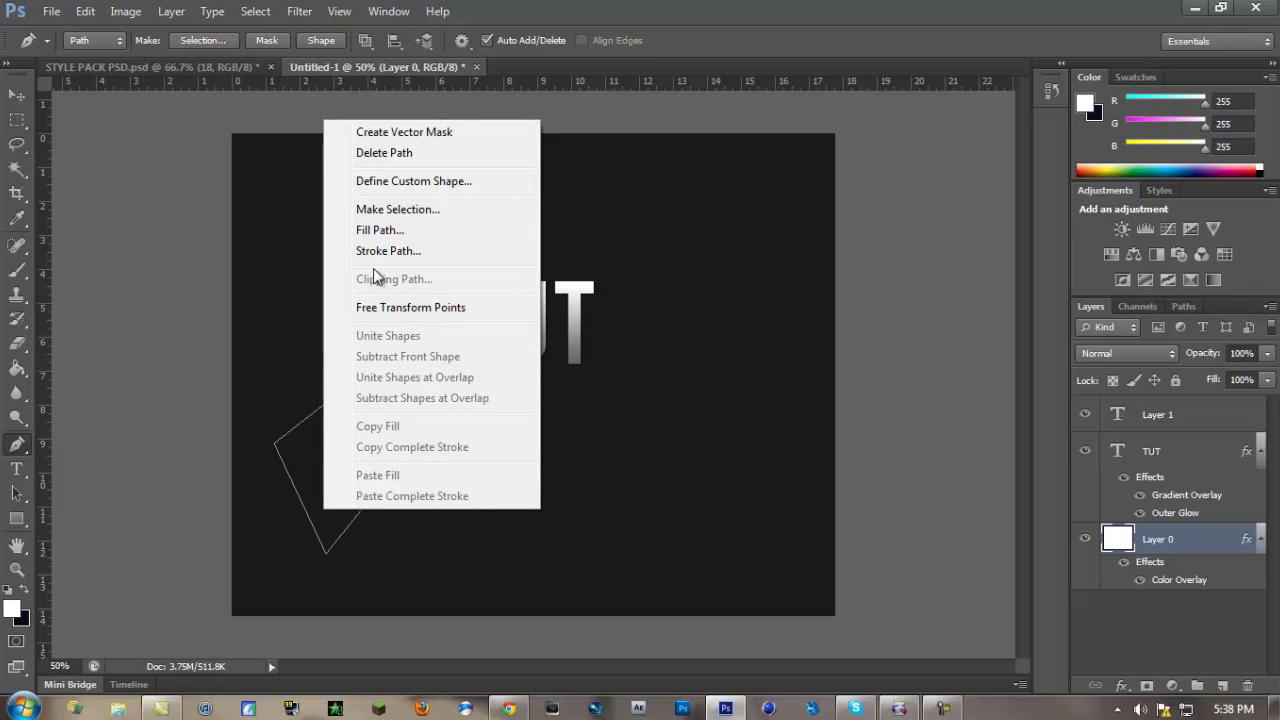
{"action": "left_click", "coordinate": [376, 229]}
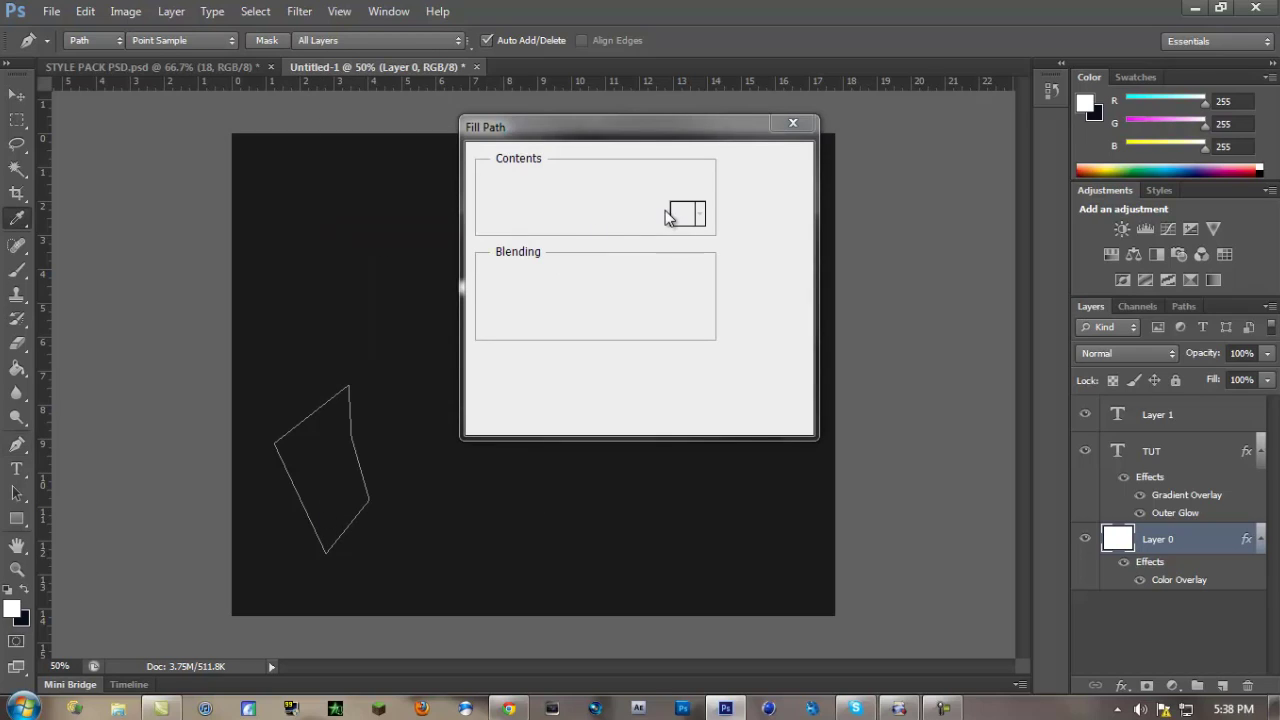
{"action": "left_click", "coordinate": [740, 162]}
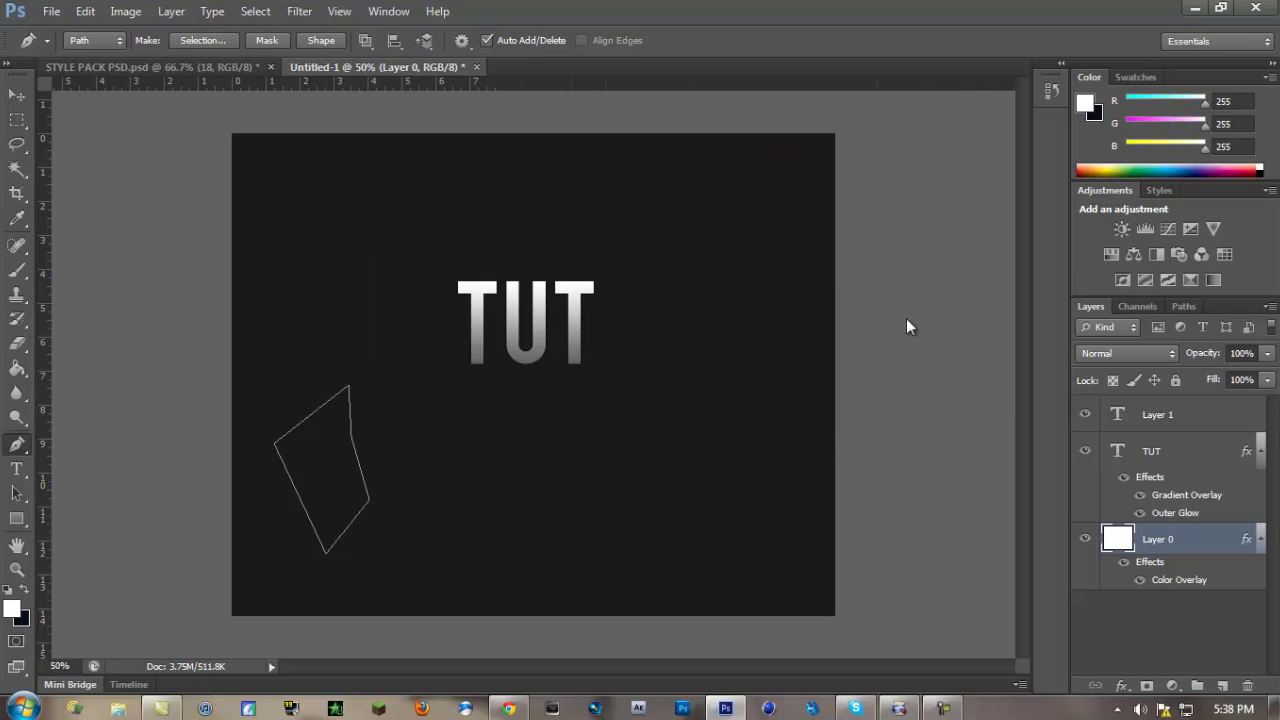
Step: Fill the path with grey on a new layer, Layer 2, and hide the path outline
{"action": "left_click", "coordinate": [1224, 686]}
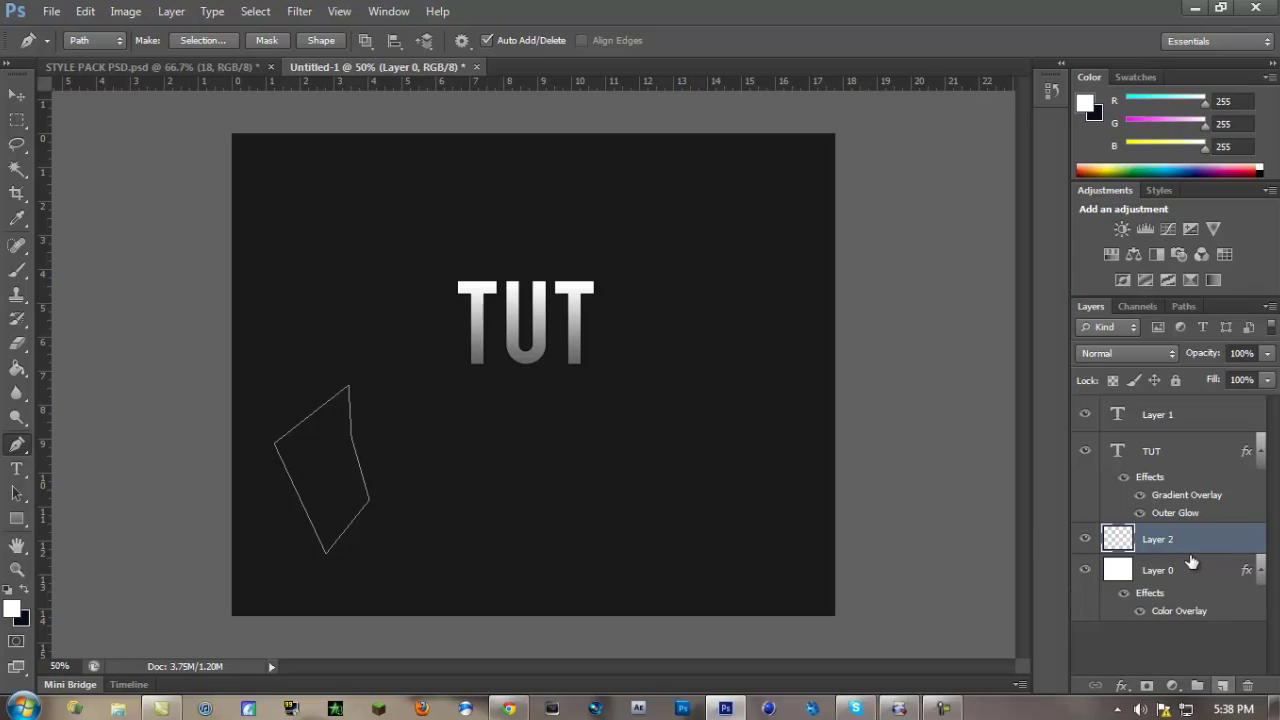
{"action": "right_click", "coordinate": [340, 465]}
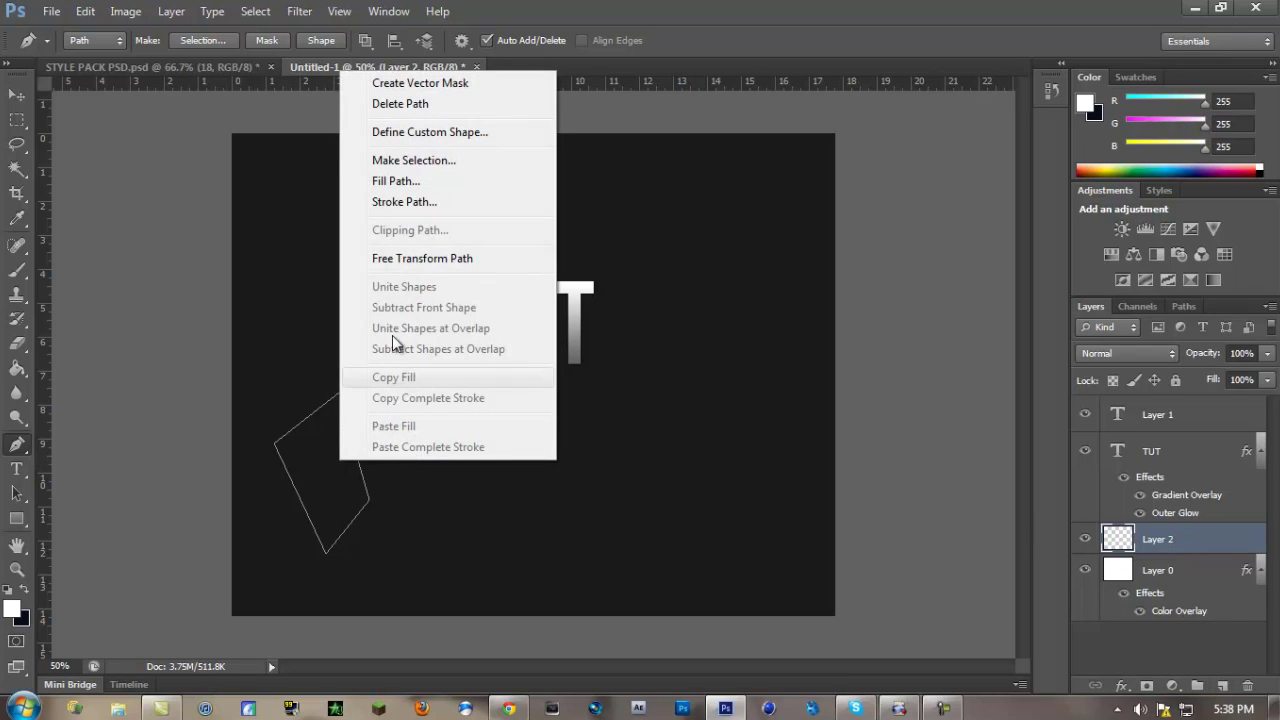
{"action": "left_click", "coordinate": [392, 180]}
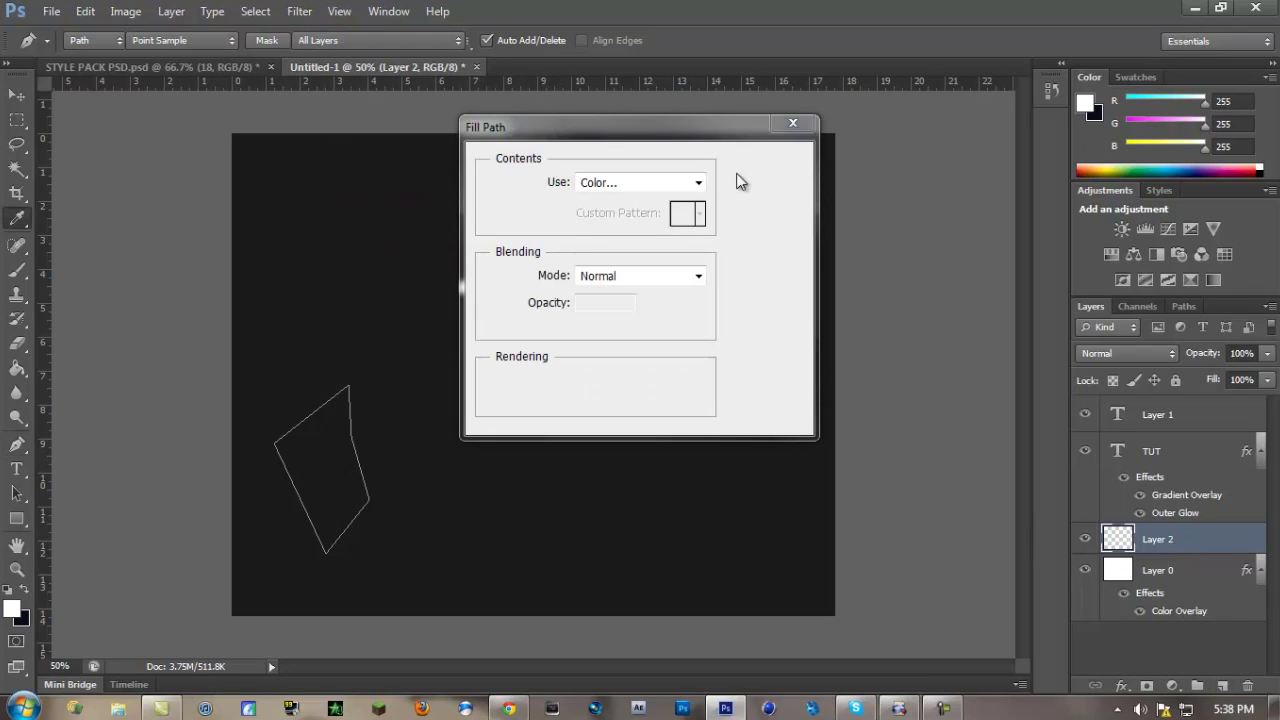
{"action": "left_click", "coordinate": [773, 162]}
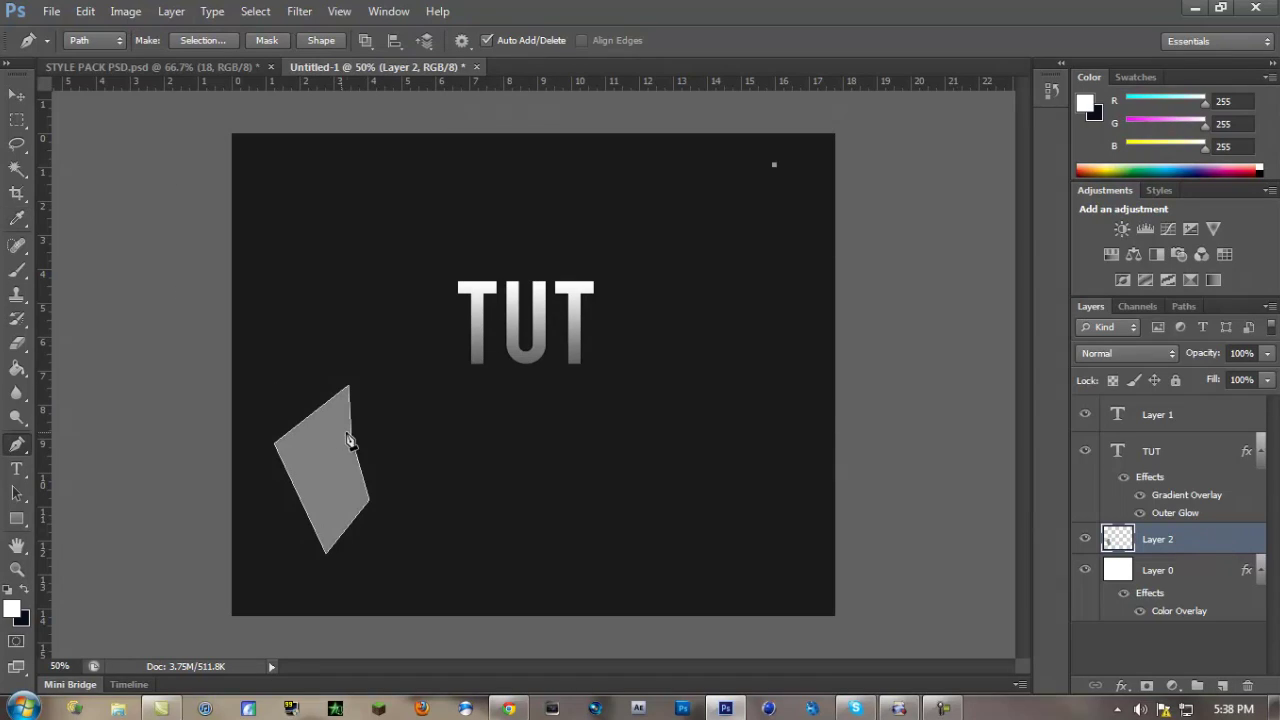
{"action": "key", "text": "Return"}
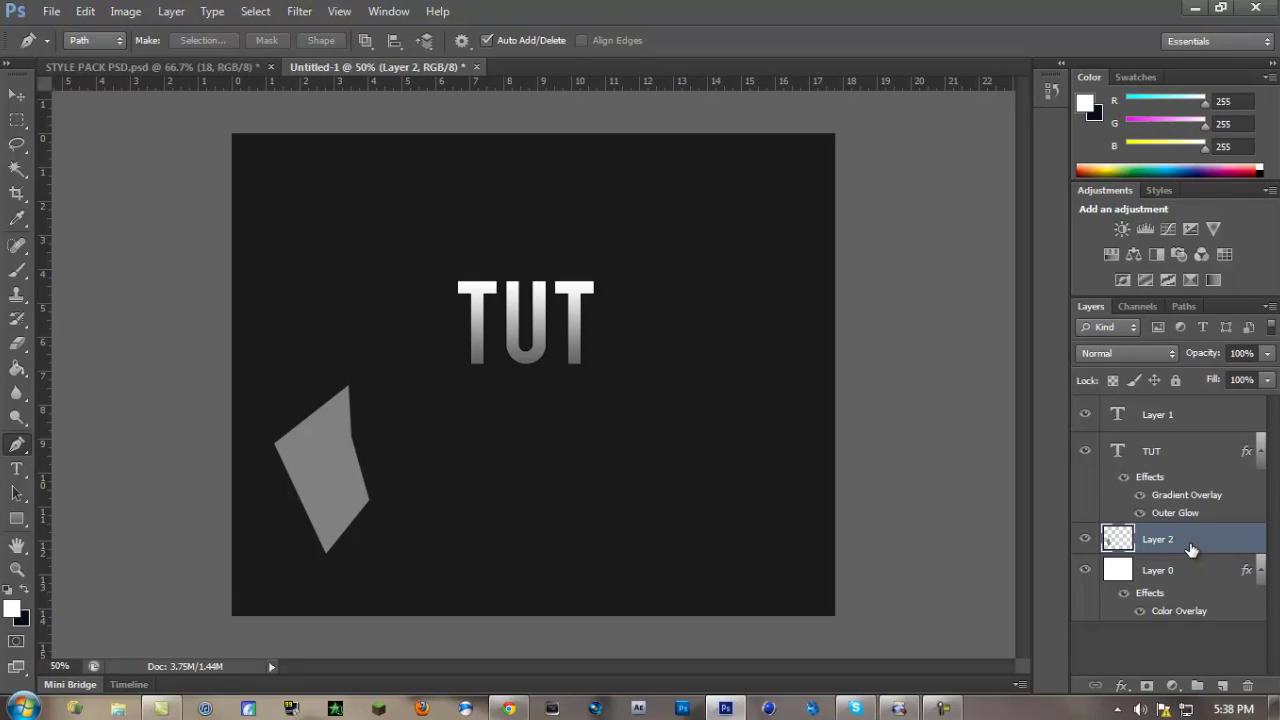
{"action": "key", "text": "space"}
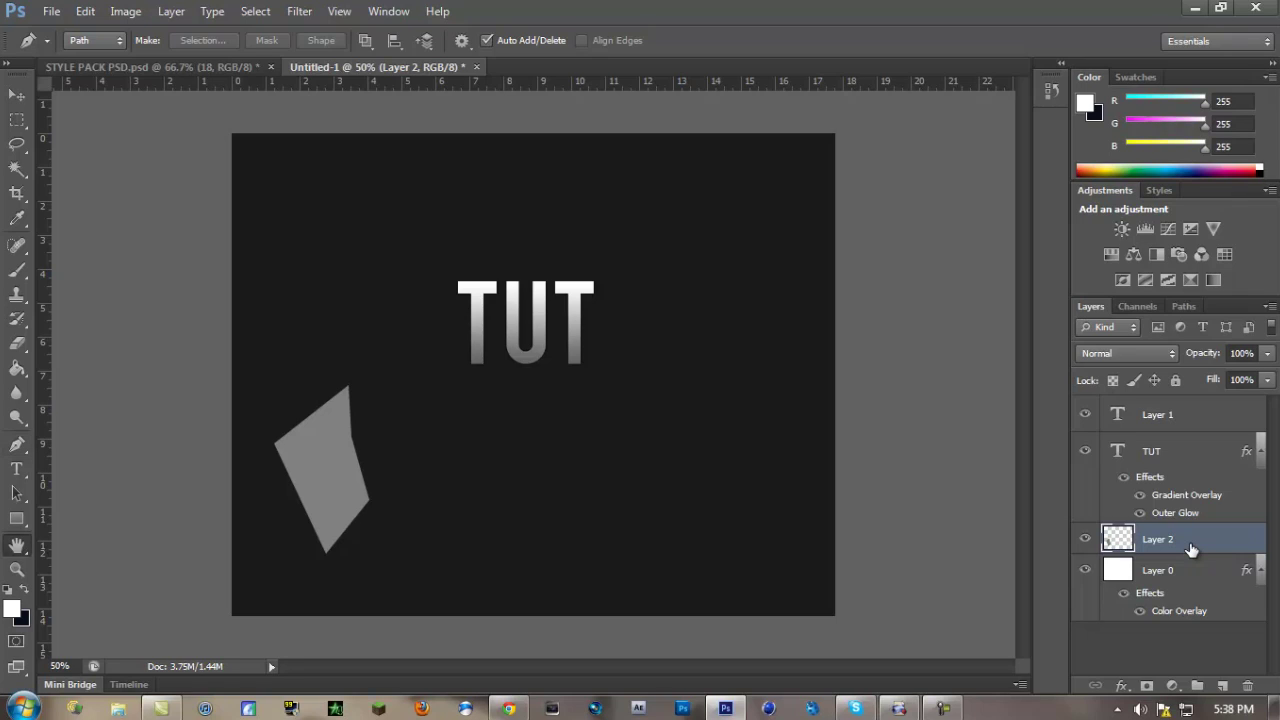
Step: Apply the red metallic Style 6 preset from the style pack to Layer 2's grey shape
{"action": "double_click", "coordinate": [1190, 549]}
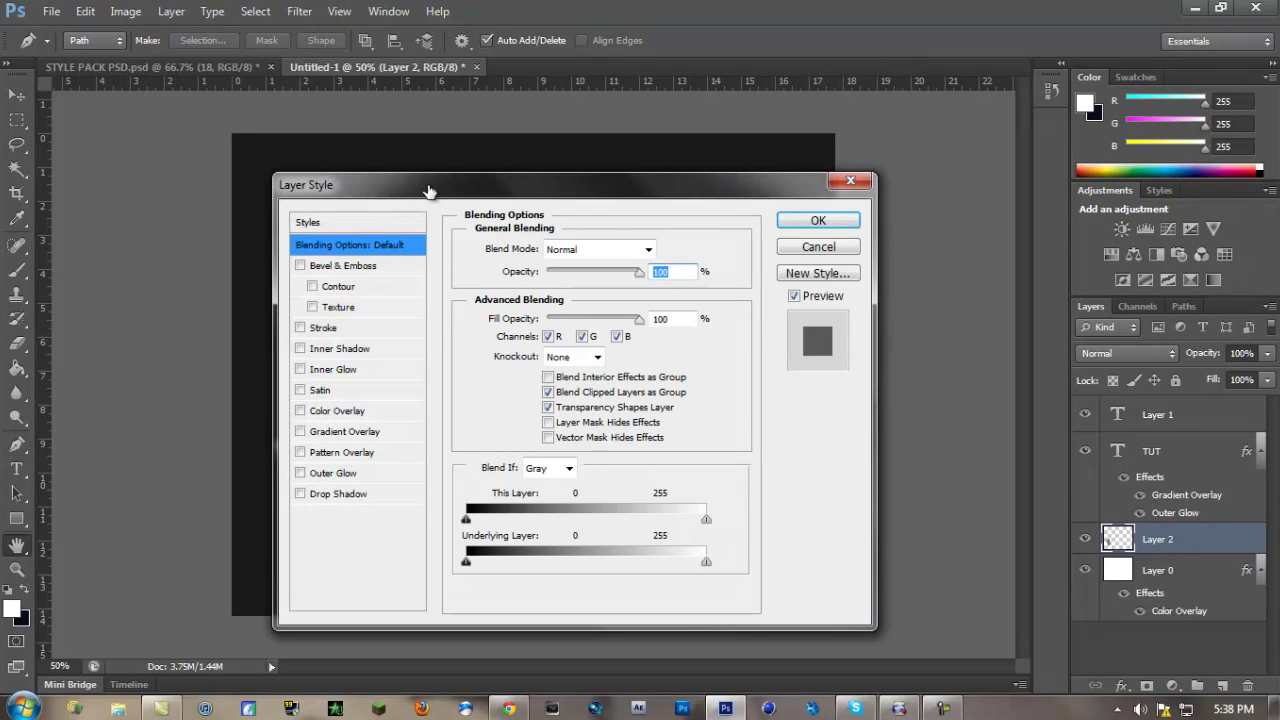
{"action": "left_click_drag", "start_coordinate": [694, 194], "coordinate": [1014, 206]}
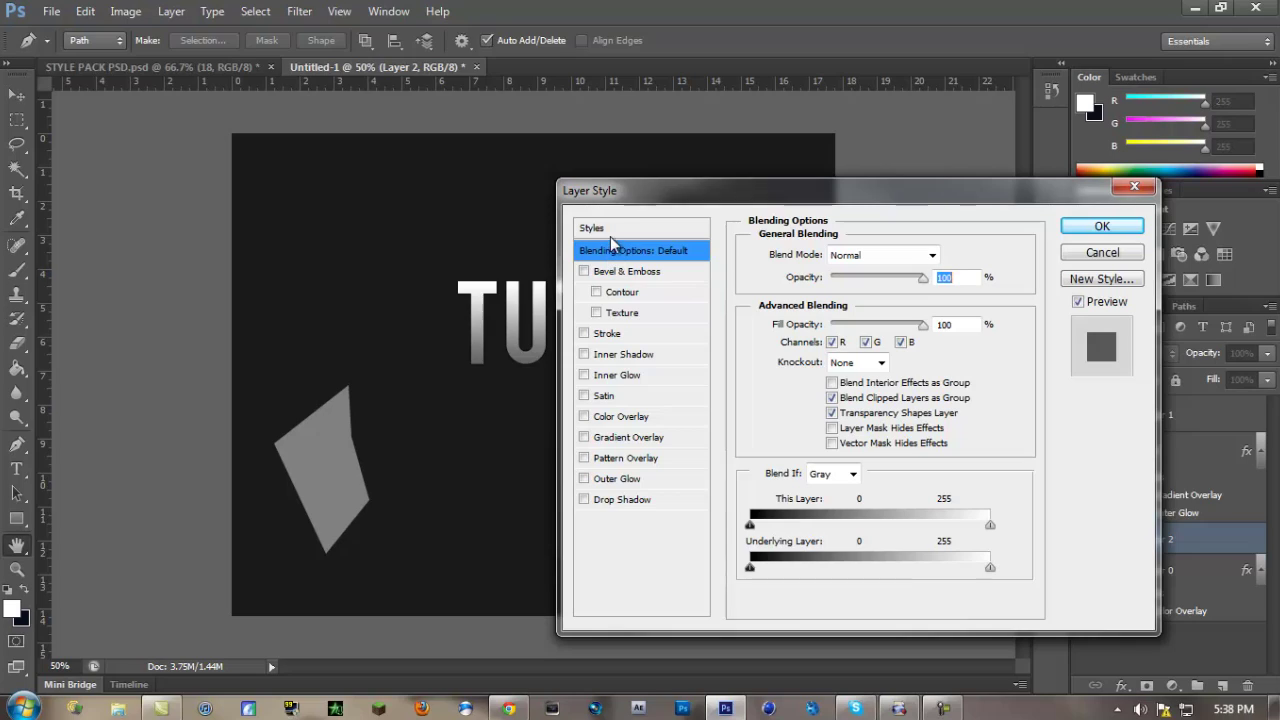
{"action": "left_click", "coordinate": [640, 236]}
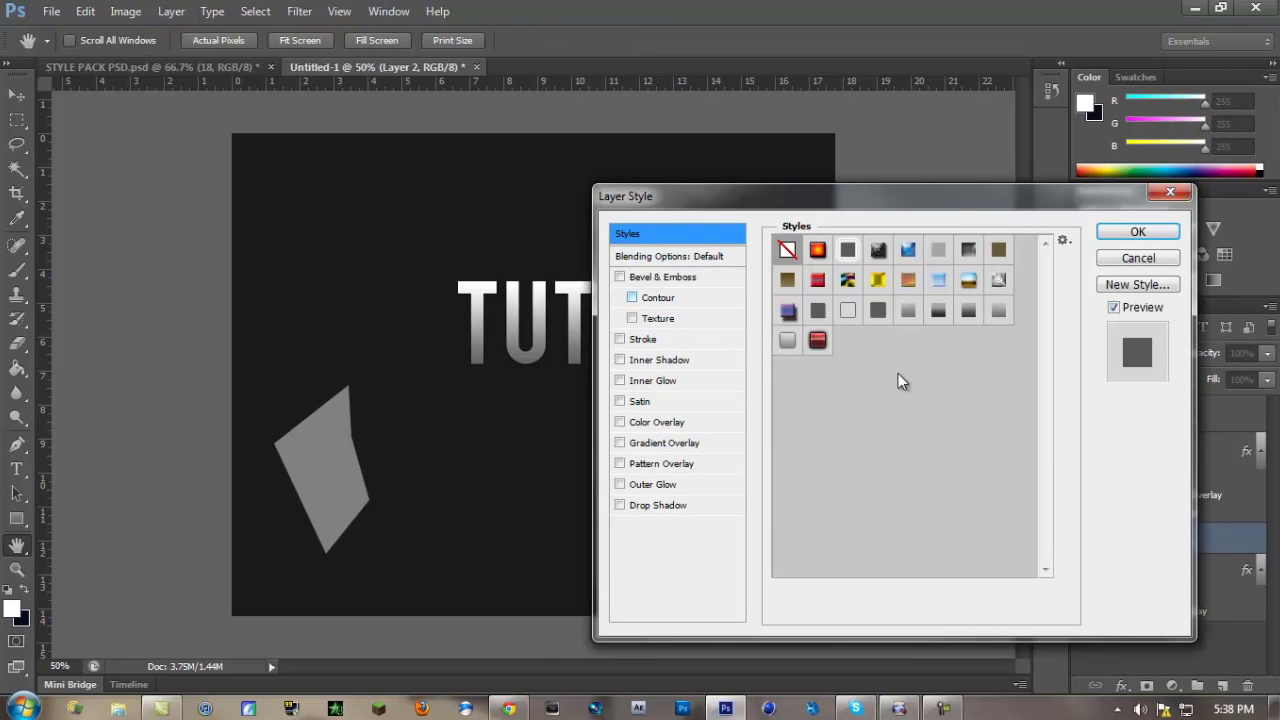
{"action": "left_click", "coordinate": [817, 340]}
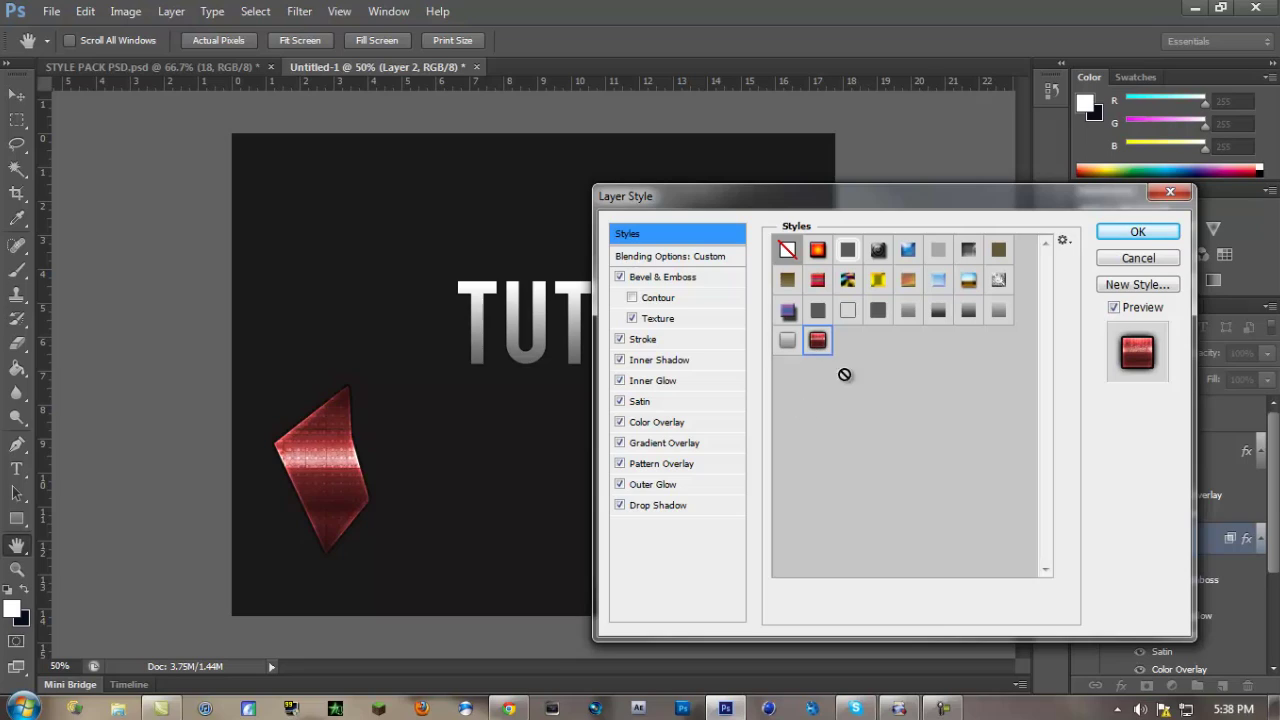
{"action": "left_click", "coordinate": [1137, 231]}
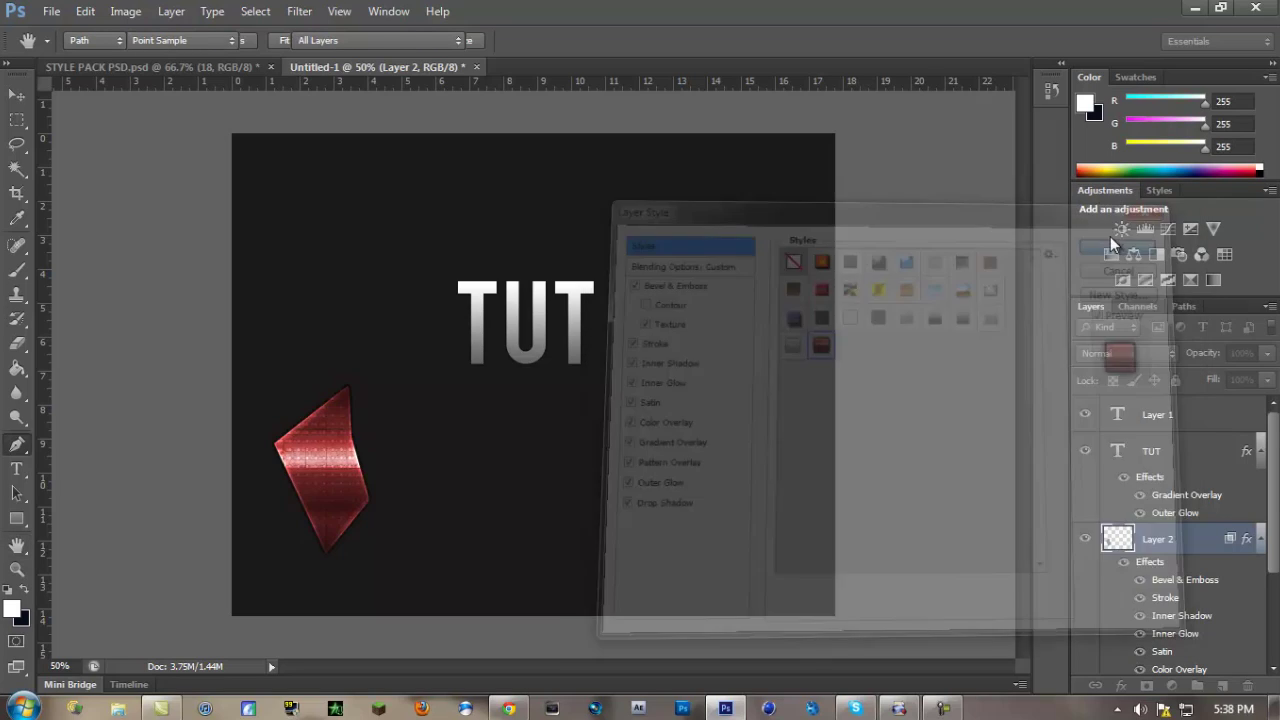
{"action": "key", "text": "p"}
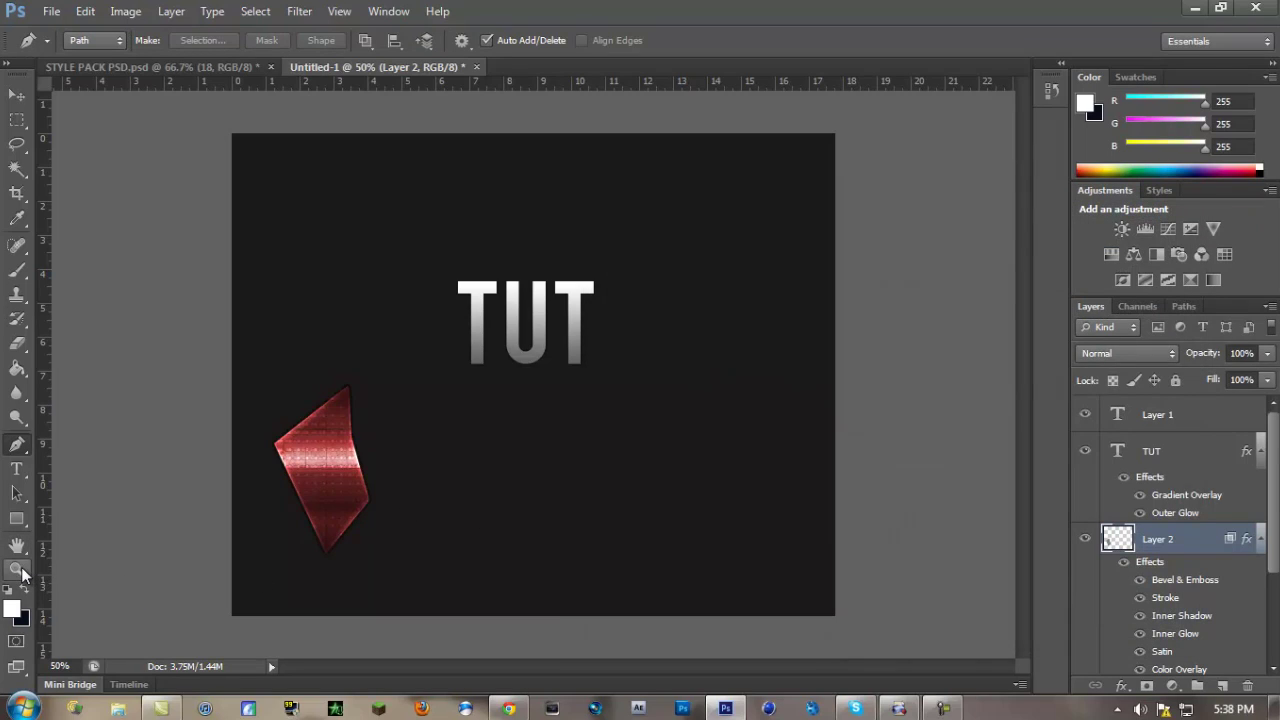
{"action": "left_click", "coordinate": [19, 567]}
{"action": "right_click", "coordinate": [356, 442]}
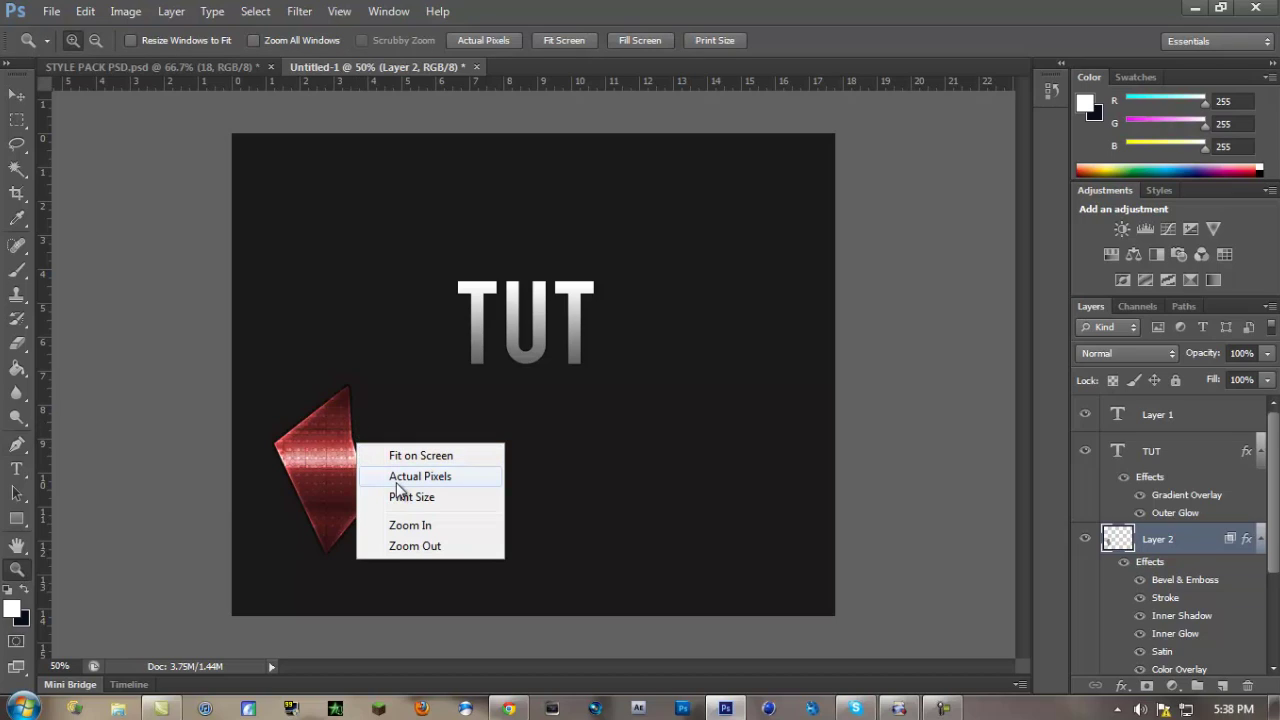
{"action": "left_click", "coordinate": [395, 478]}
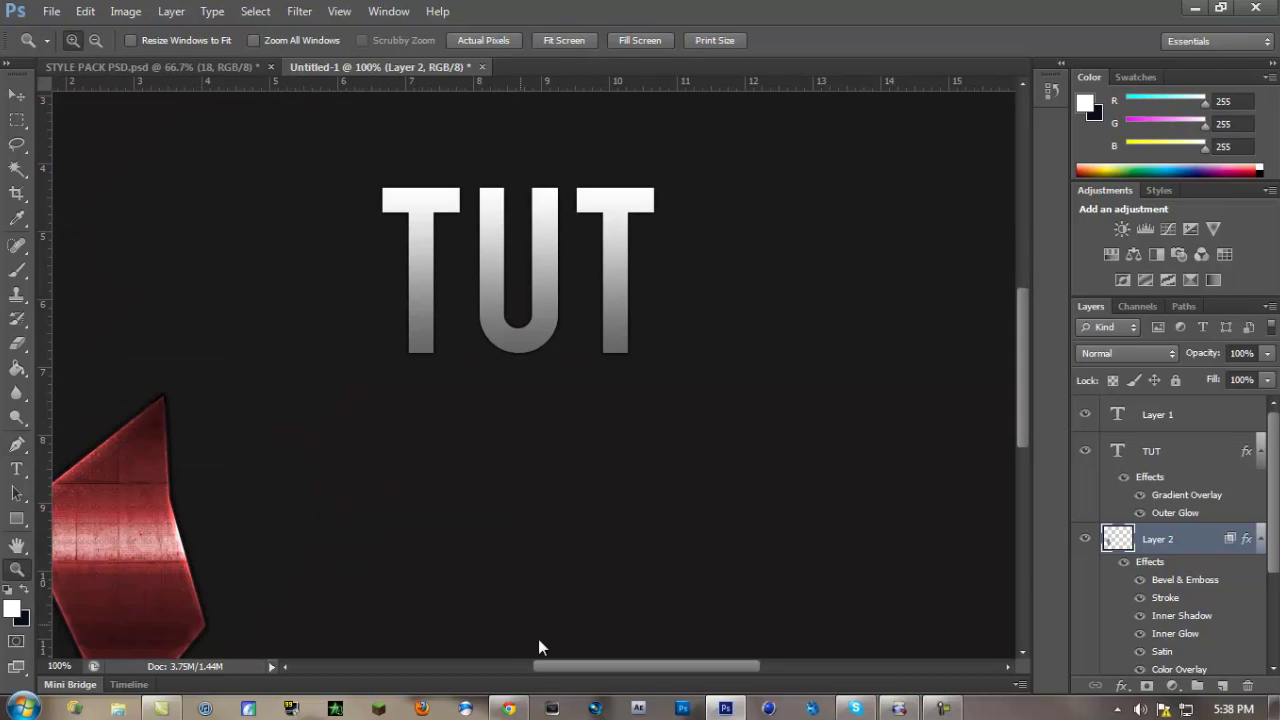
{"action": "scroll", "coordinate": [486, 591], "scroll_direction": "left", "scroll_amount": 3}
{"action": "scroll", "coordinate": [486, 591], "scroll_direction": "down", "scroll_amount": 2}
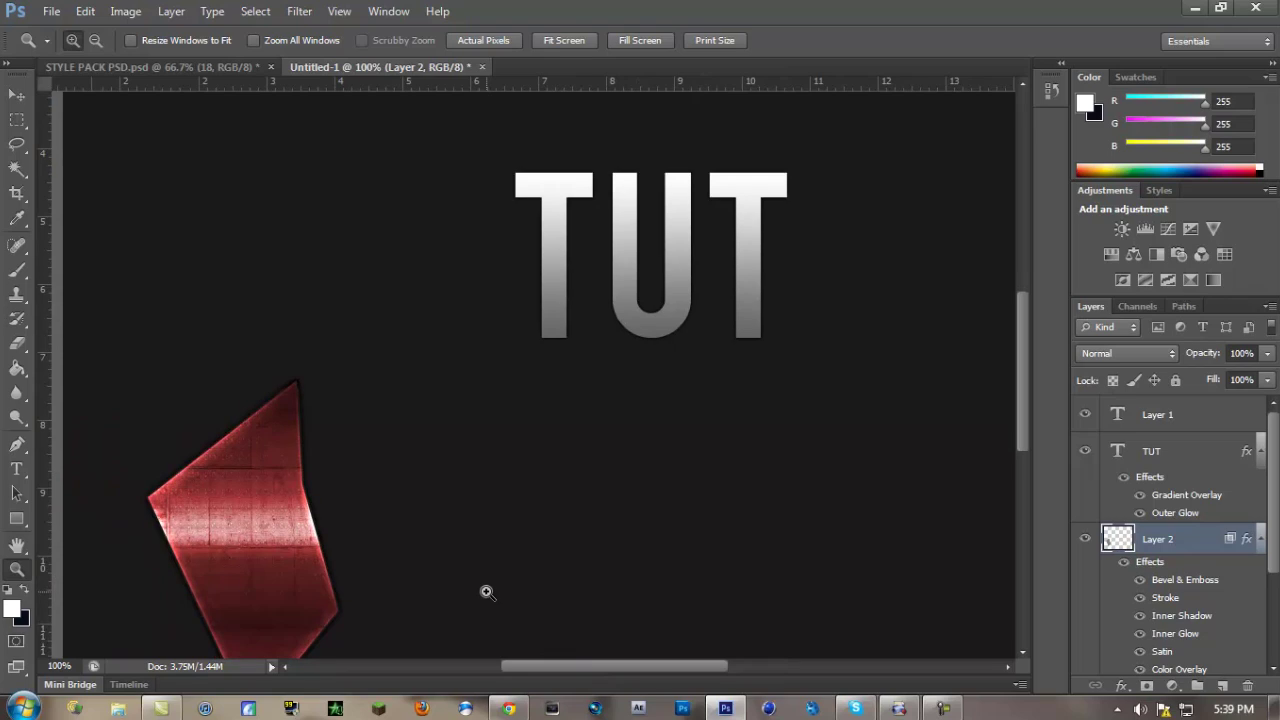
{"action": "scroll", "coordinate": [486, 591], "scroll_direction": "down", "scroll_amount": 3}
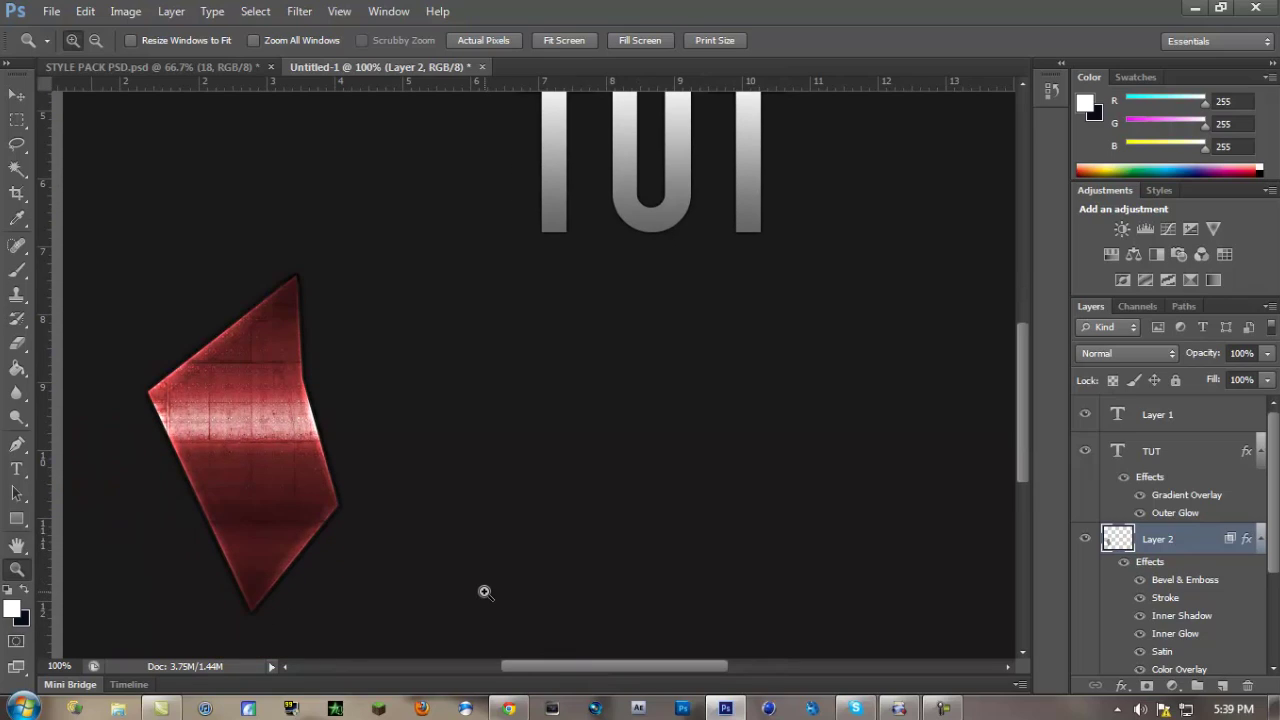
{"action": "scroll", "coordinate": [485, 592], "scroll_direction": "up", "scroll_amount": 10}
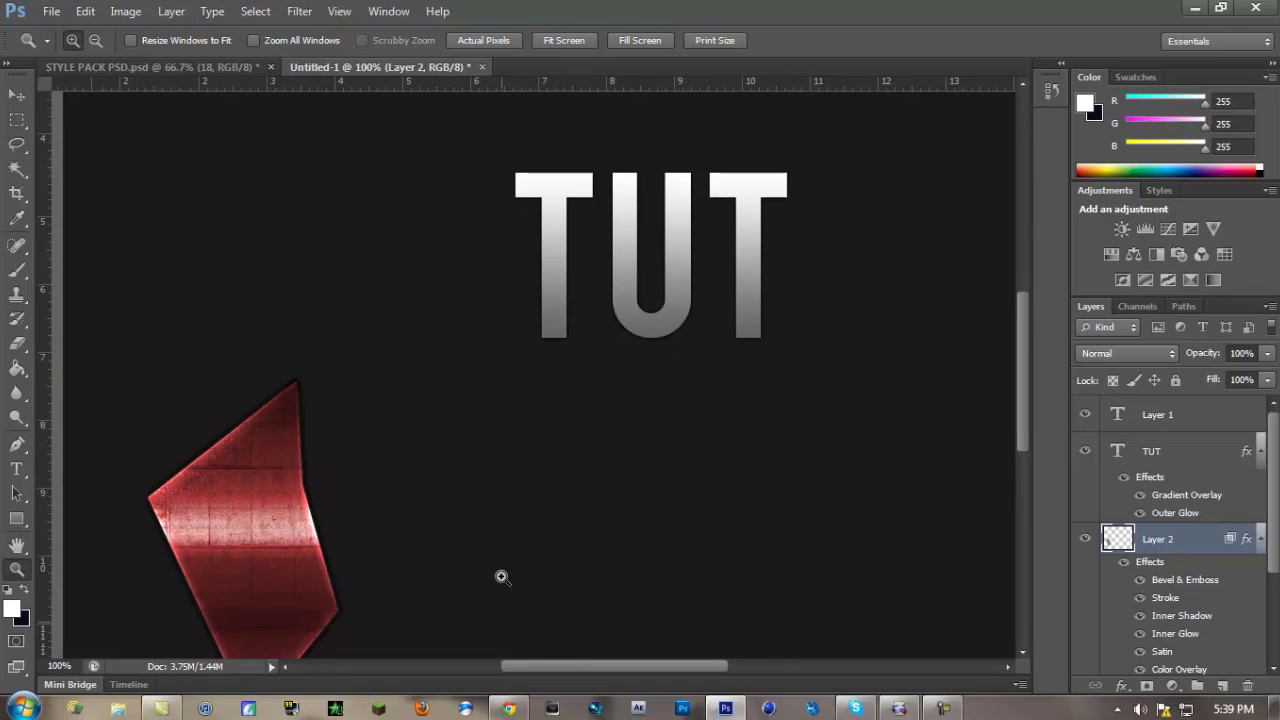
{"action": "right_click", "coordinate": [556, 464]}
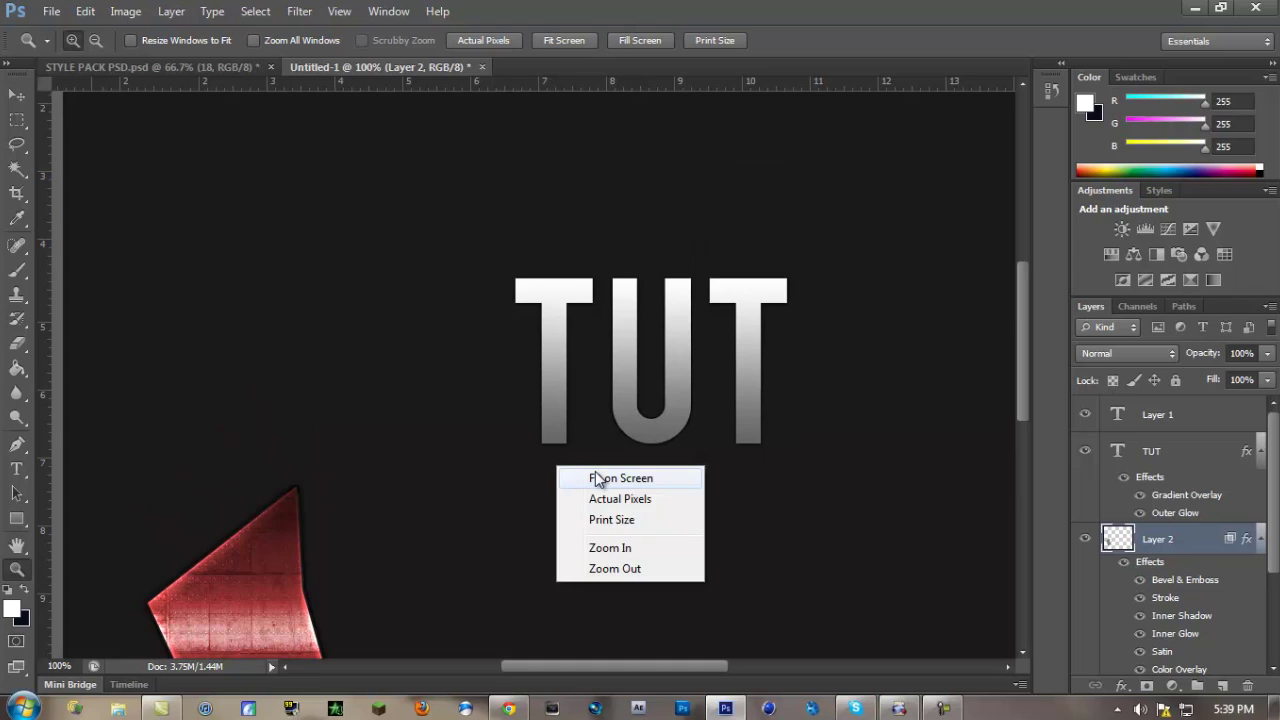
{"action": "left_click", "coordinate": [591, 477]}
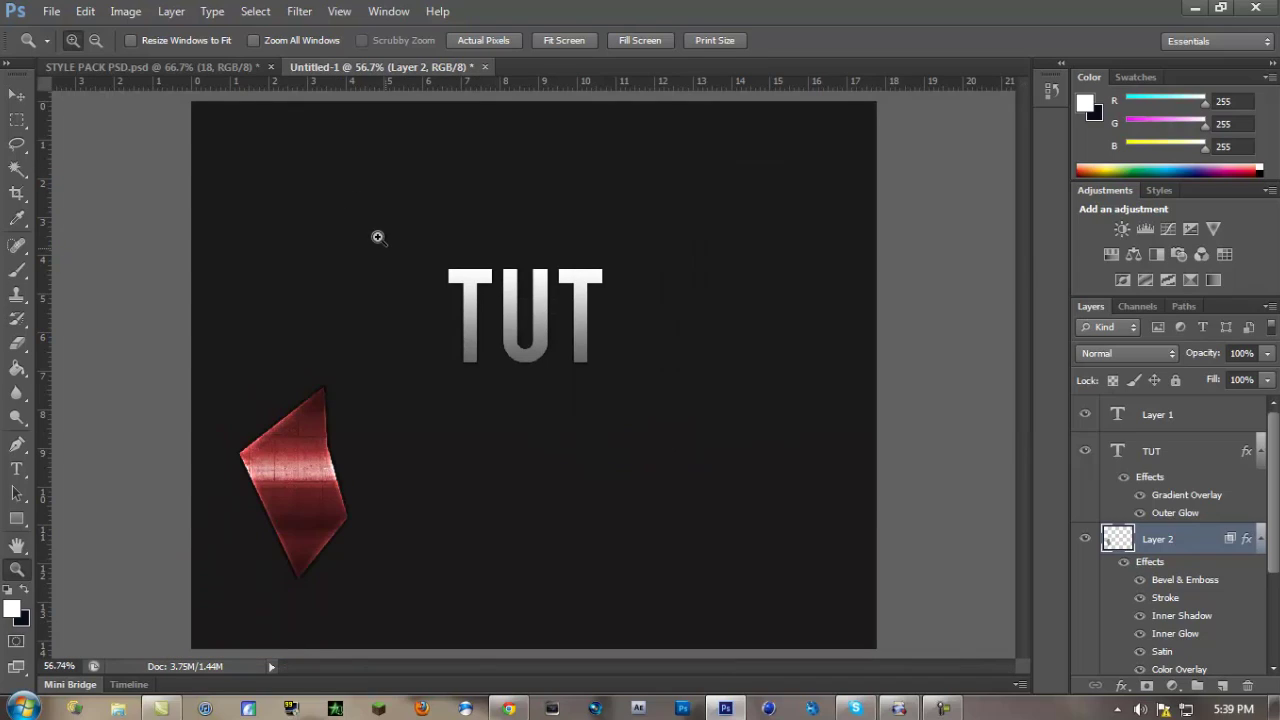
{"action": "left_click", "coordinate": [226, 67]}
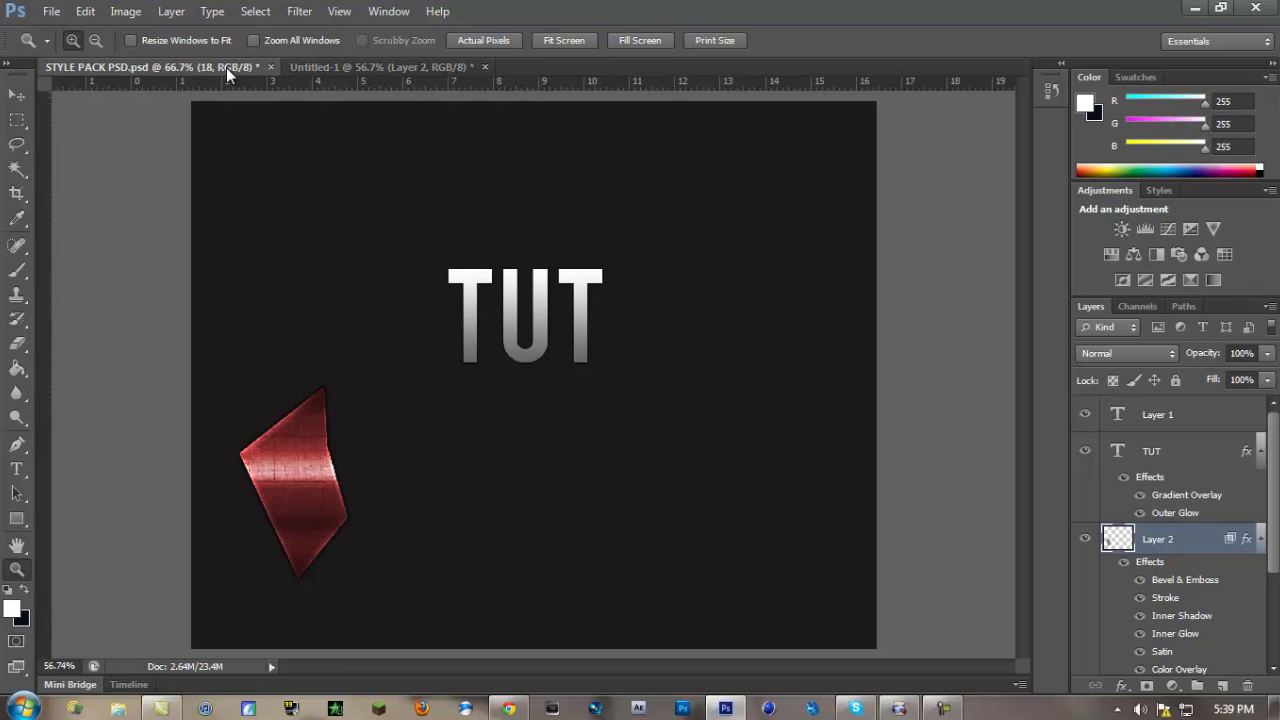